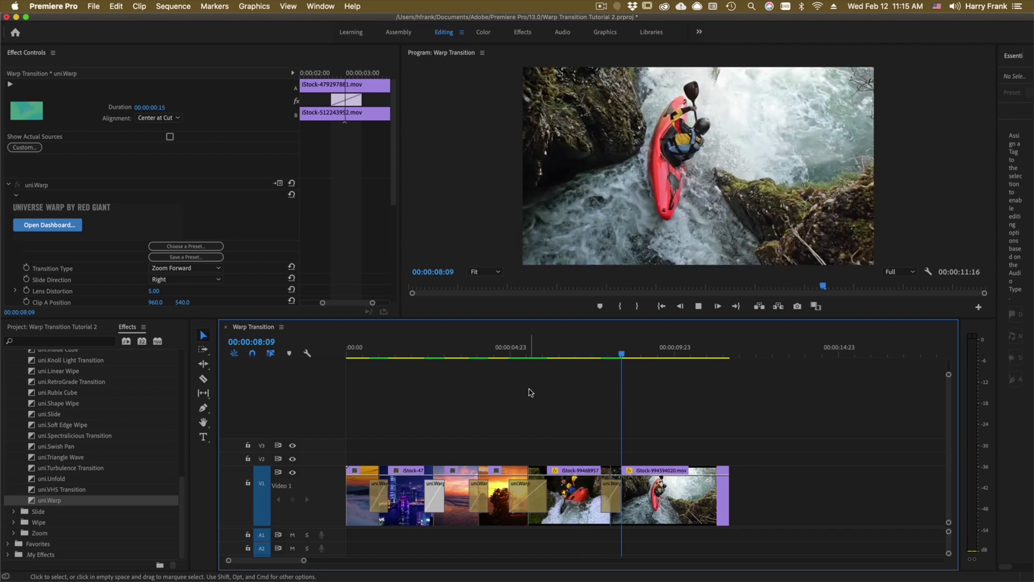
# Step: Replay the sequence, then delete the existing warp transition at the kayak clip cut
pyautogui.press('space')
pyautogui.press('Home')
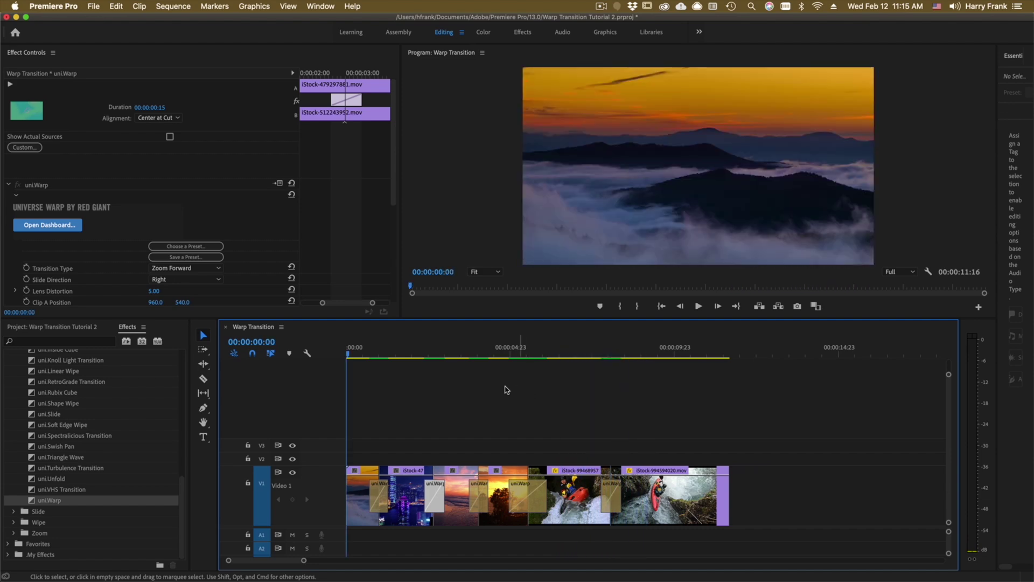
pyautogui.press('space')
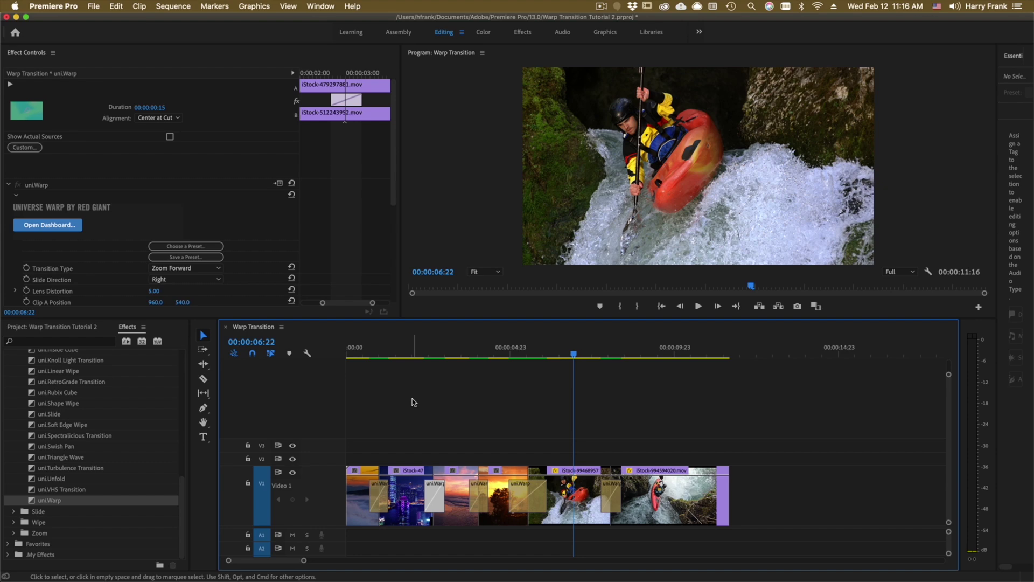
pyautogui.click(602, 357)
pyautogui.moveTo(607, 363); pyautogui.dragTo(617, 357)
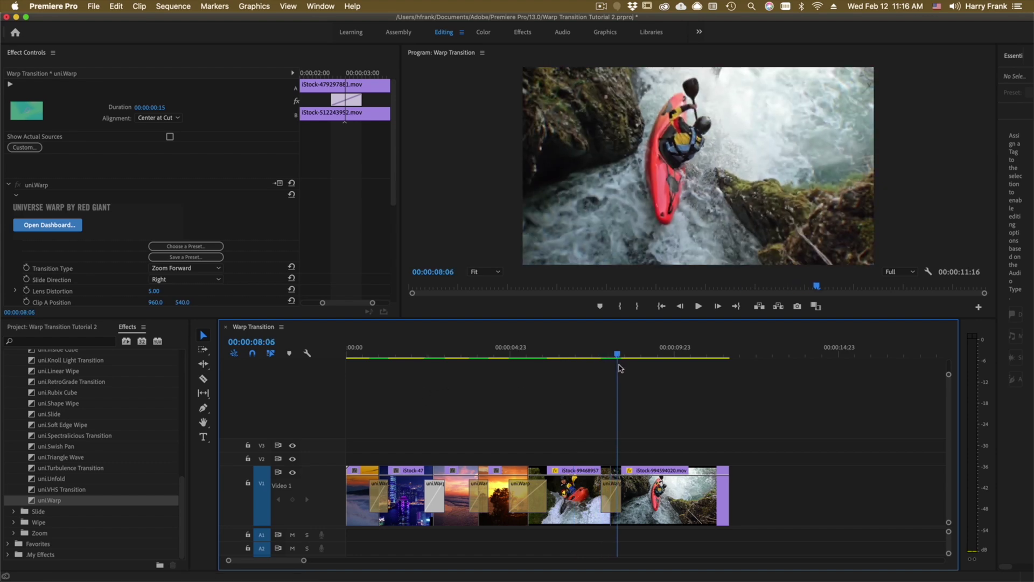
pyautogui.click(613, 498)
pyautogui.press('Delete')
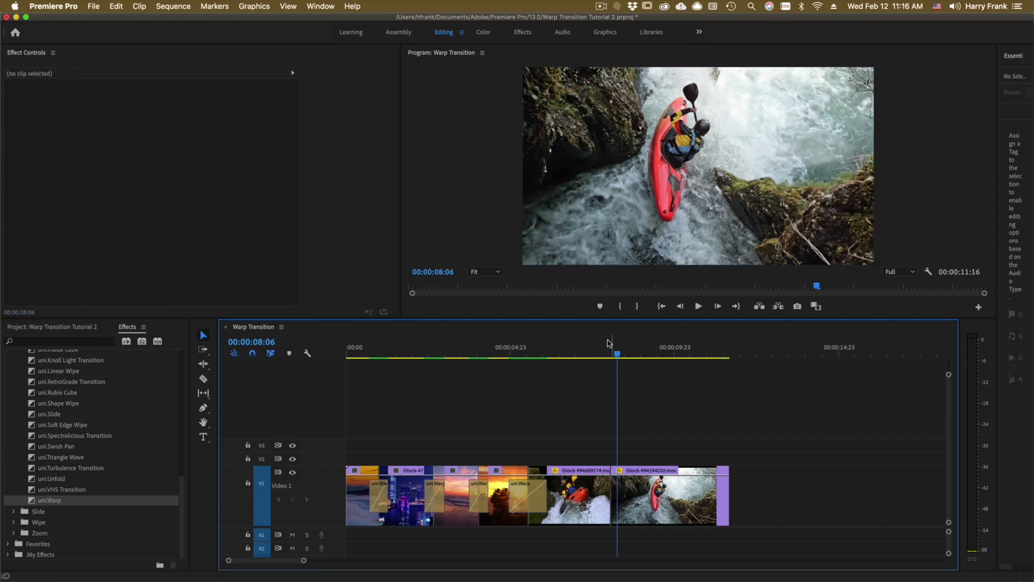
# Step: Apply a fresh uni.Warp transition to the edit point between the kayak clips
pyautogui.click(601, 355)
pyautogui.moveTo(602, 355); pyautogui.dragTo(620, 355)
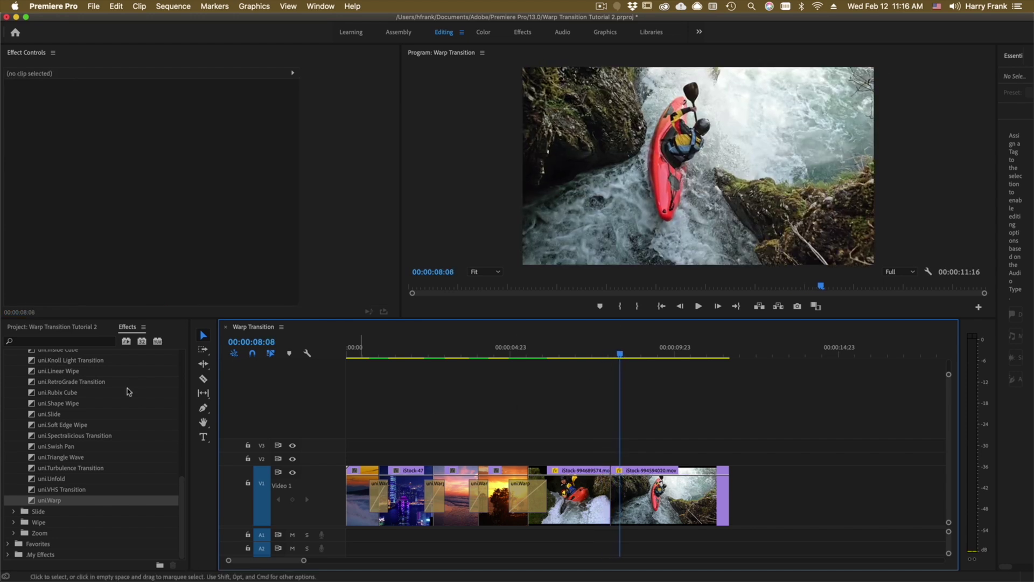
pyautogui.moveTo(183, 491); pyautogui.dragTo(184, 390)
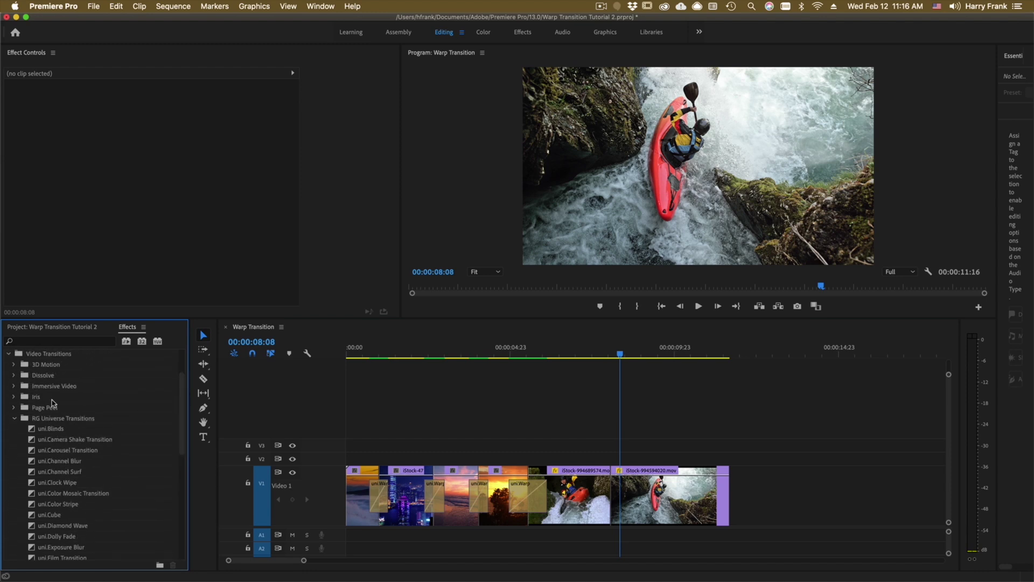
pyautogui.scroll(1, 50, 415)
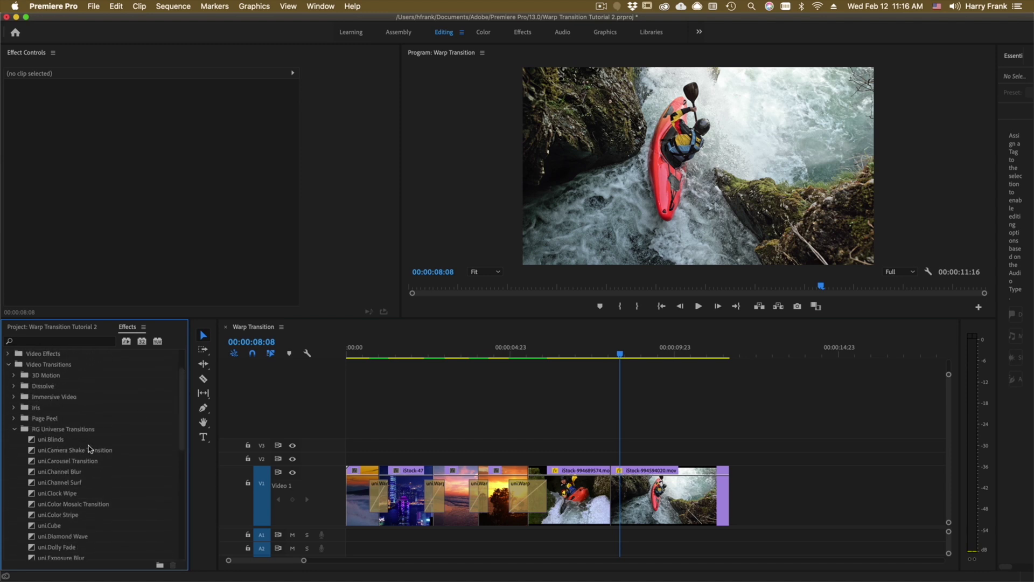
pyautogui.scroll(-10, 90, 448)
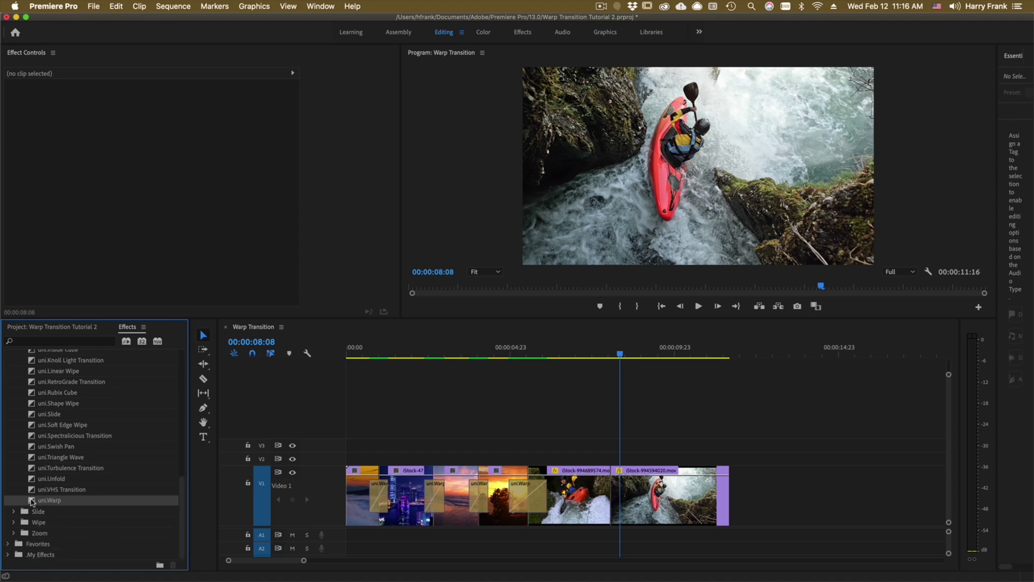
pyautogui.moveTo(32, 501); pyautogui.dragTo(613, 531)
pyautogui.click(594, 354)
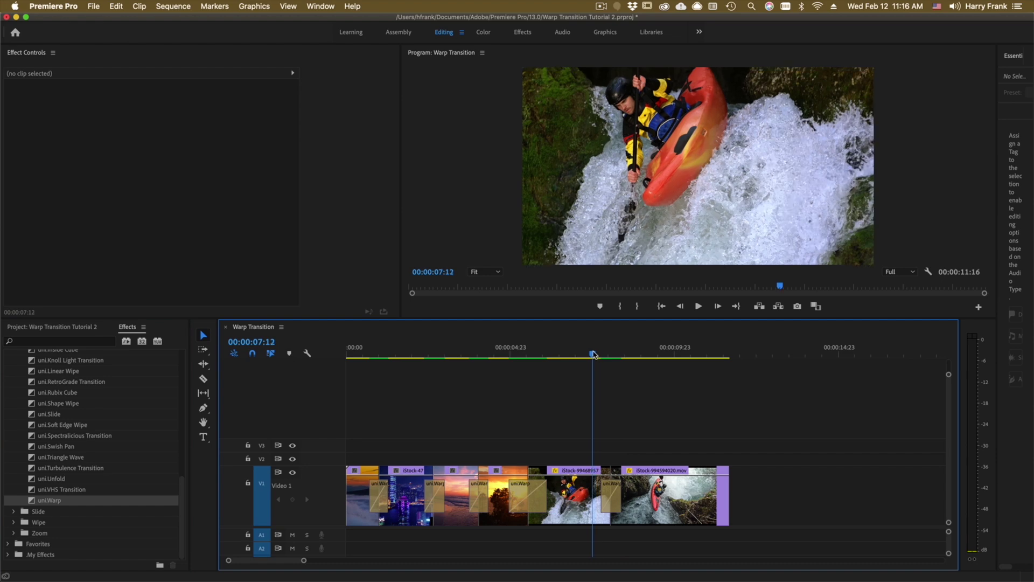
# Step: Preview the newly applied kayak warp and select it to show its settings
pyautogui.moveTo(605, 355); pyautogui.dragTo(591, 355)
pyautogui.press('space')
pyautogui.press('space')
pyautogui.moveTo(603, 354); pyautogui.dragTo(608, 408)
pyautogui.click(610, 498)
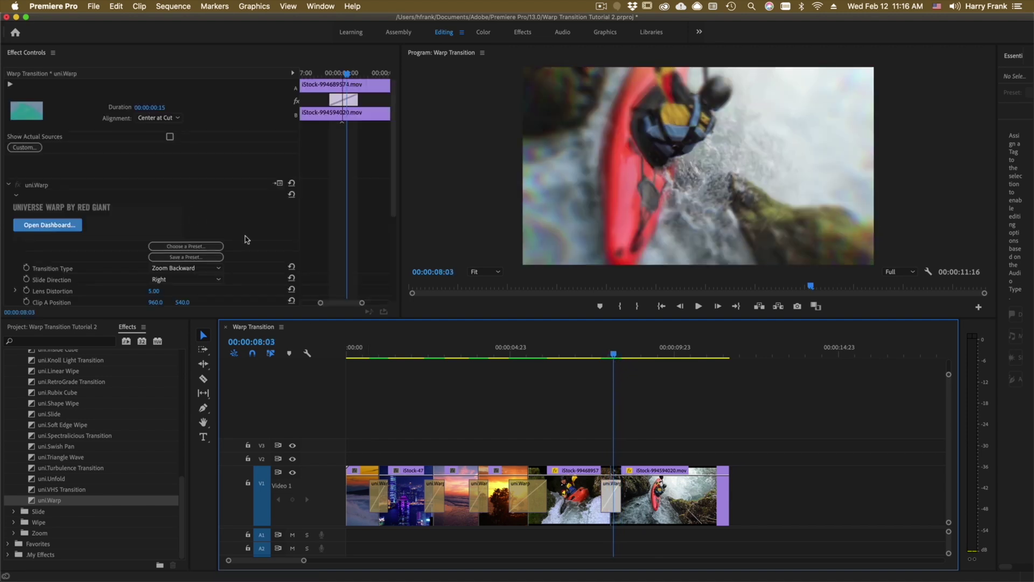
pyautogui.scroll(-5, 246, 240)
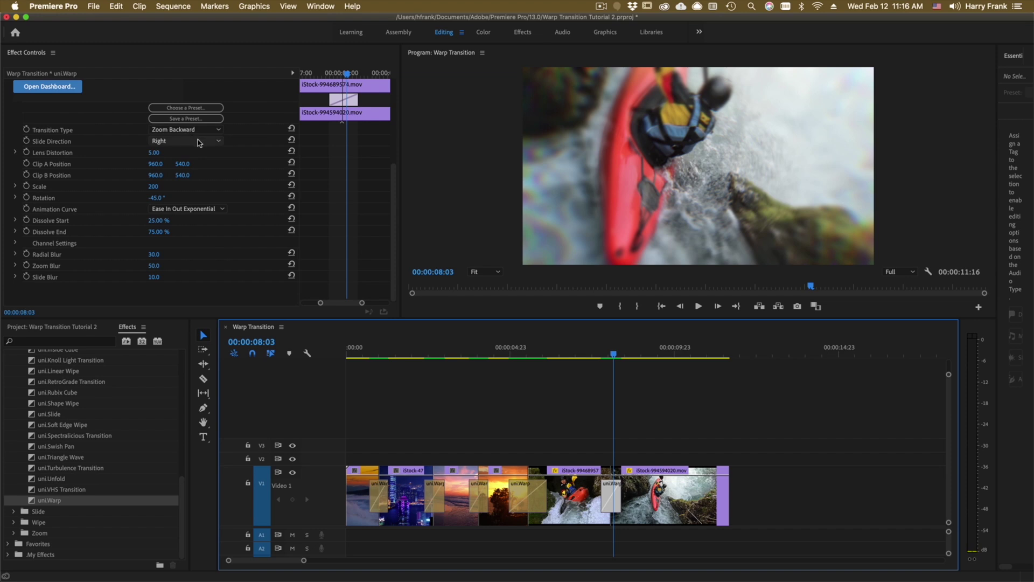
# Step: Set the Transition Type to Zoom Forward and play back the revised warp
pyautogui.click(183, 130)
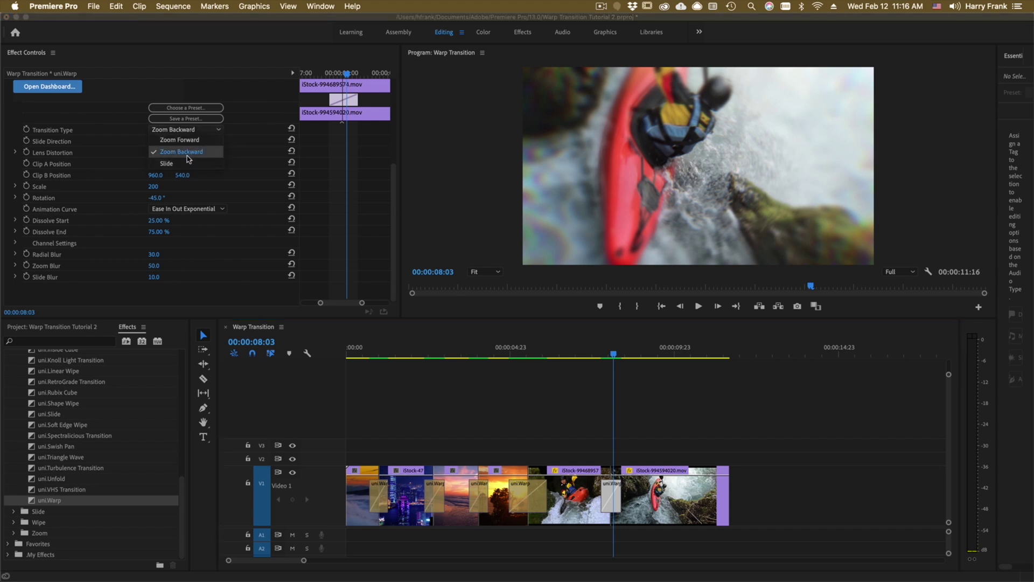
pyautogui.press('Return')
pyautogui.click(593, 354)
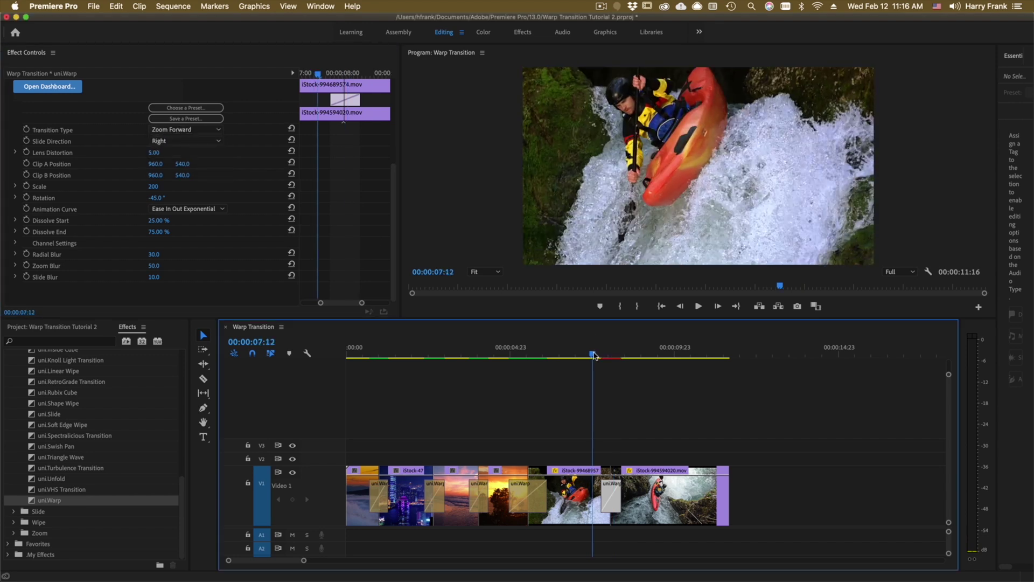
pyautogui.press('space')
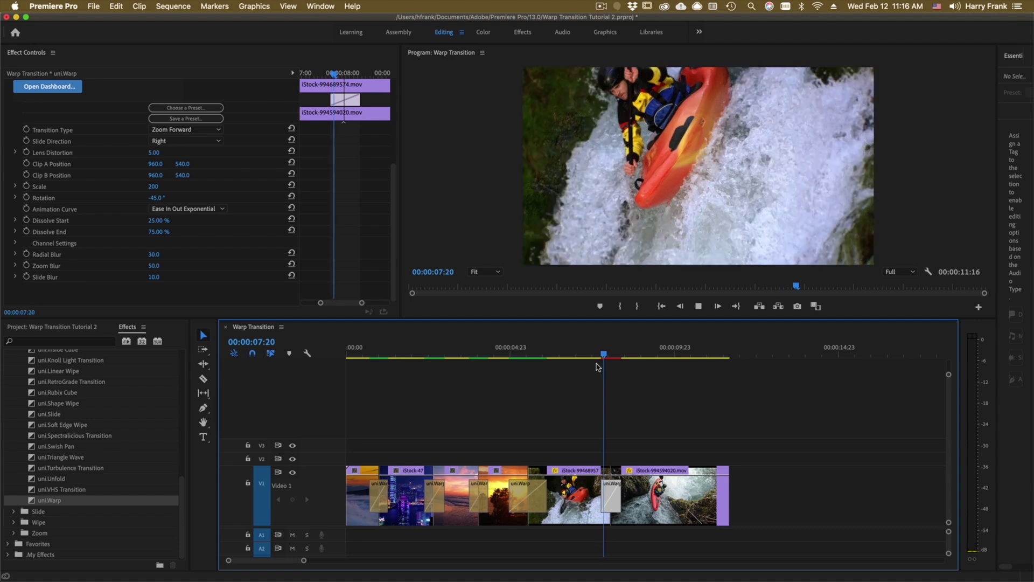
pyautogui.click(601, 354)
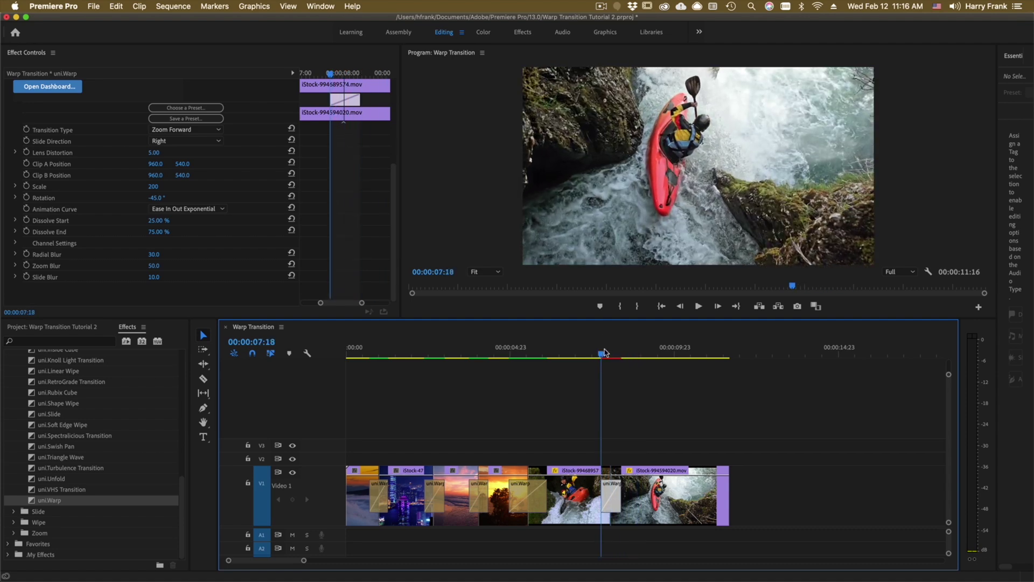
pyautogui.moveTo(604, 353)
pyautogui.mouseDown()
pyautogui.moveTo(615, 360)
pyautogui.moveTo(602, 363)
pyautogui.moveTo(618, 367)
pyautogui.moveTo(601, 362)
pyautogui.mouseUp()
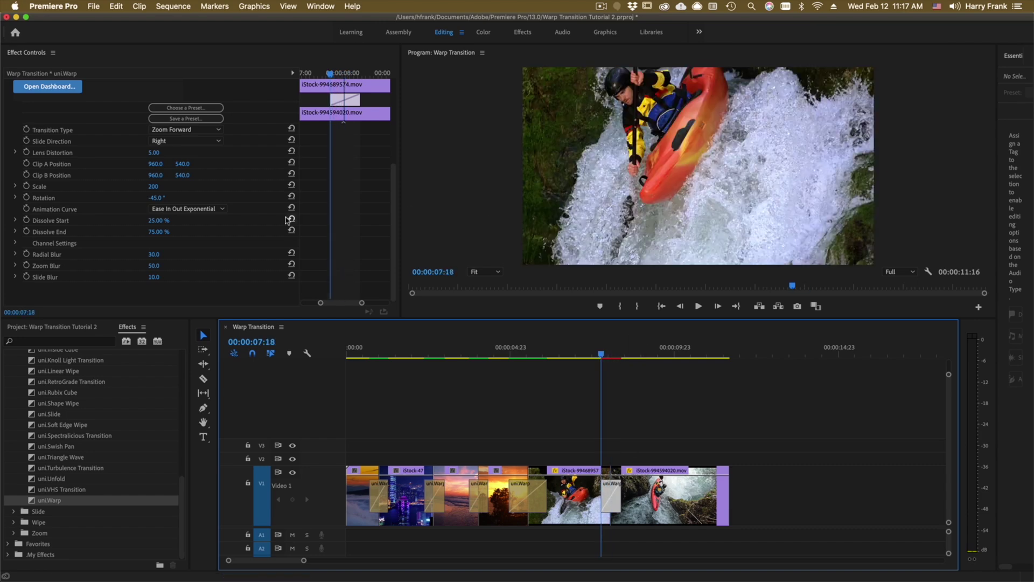
# Step: Change the Transition Type to Slide, keep Slide Direction Right, and preview it
pyautogui.click(180, 130)
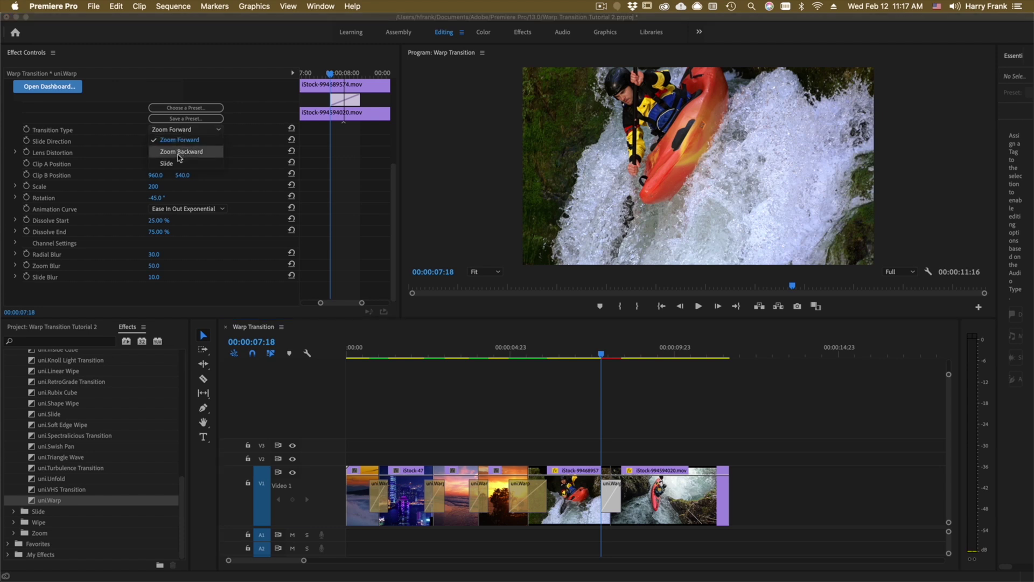
pyautogui.click(181, 163)
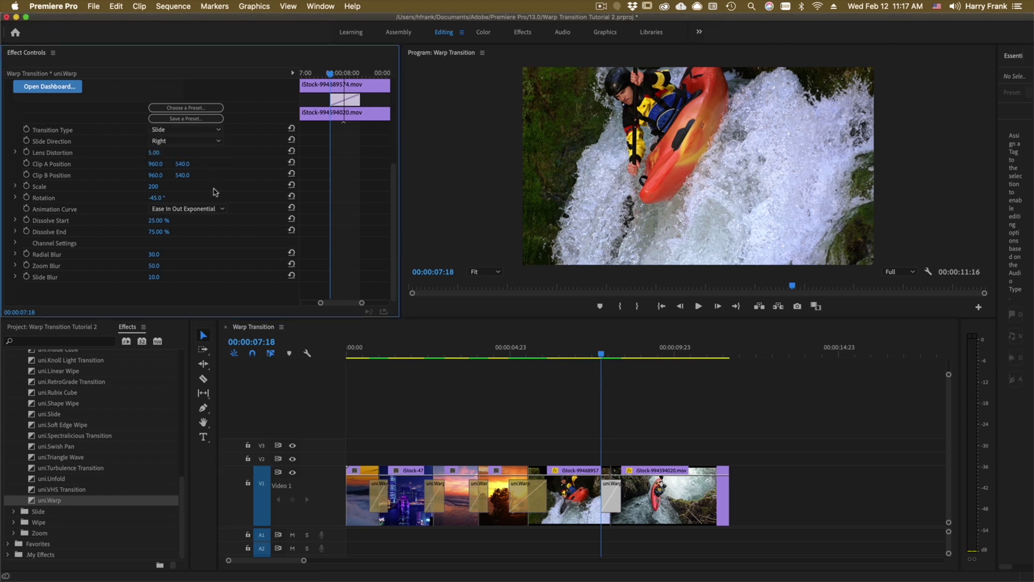
pyautogui.click(166, 142)
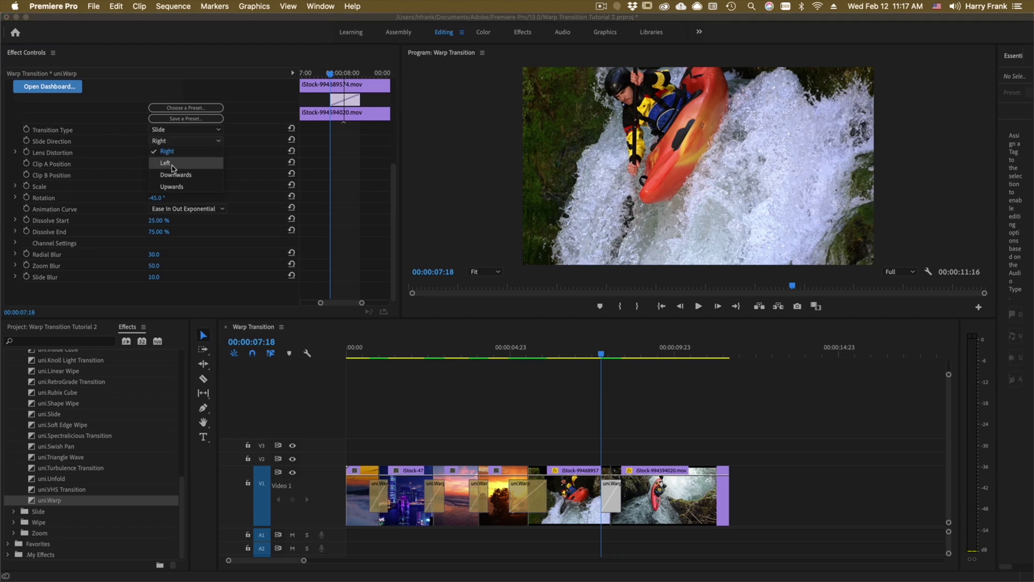
pyautogui.click(564, 353)
pyautogui.press('space')
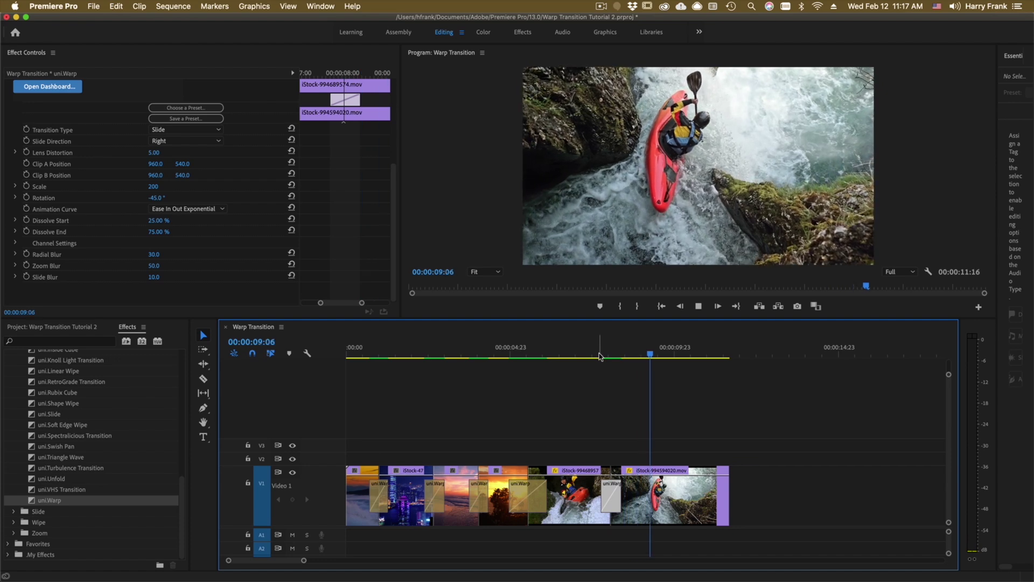
pyautogui.moveTo(598, 355)
pyautogui.mouseDown()
pyautogui.moveTo(614, 358)
pyautogui.moveTo(604, 361)
pyautogui.moveTo(618, 372)
pyautogui.moveTo(607, 370)
pyautogui.moveTo(619, 371)
pyautogui.moveTo(607, 372)
pyautogui.mouseUp()
# Step: Switch the Transition Type back to Zoom Backward and scrub into the transition
pyautogui.click(185, 130)
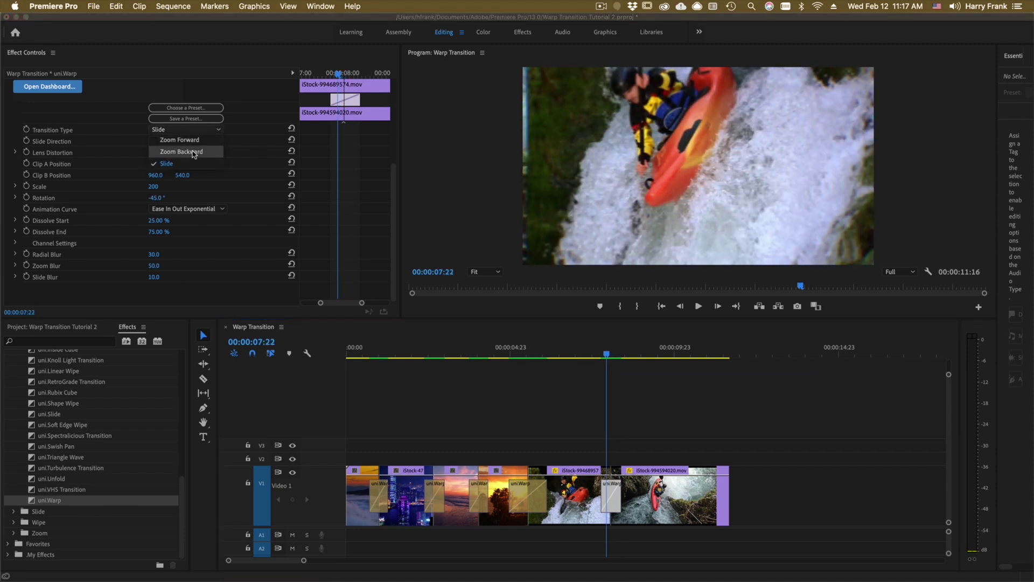
pyautogui.click(194, 153)
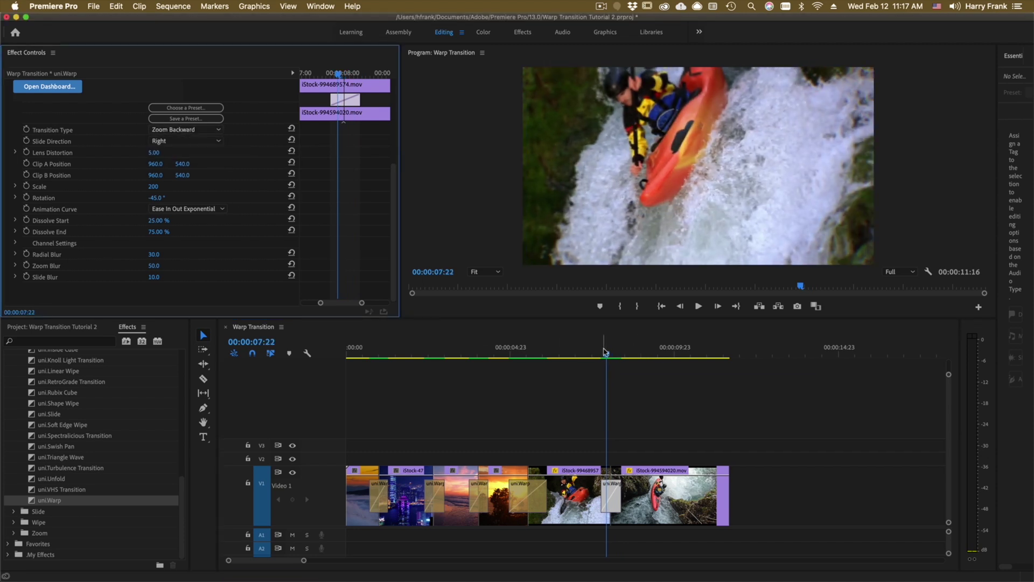
pyautogui.moveTo(604, 351); pyautogui.dragTo(611, 353)
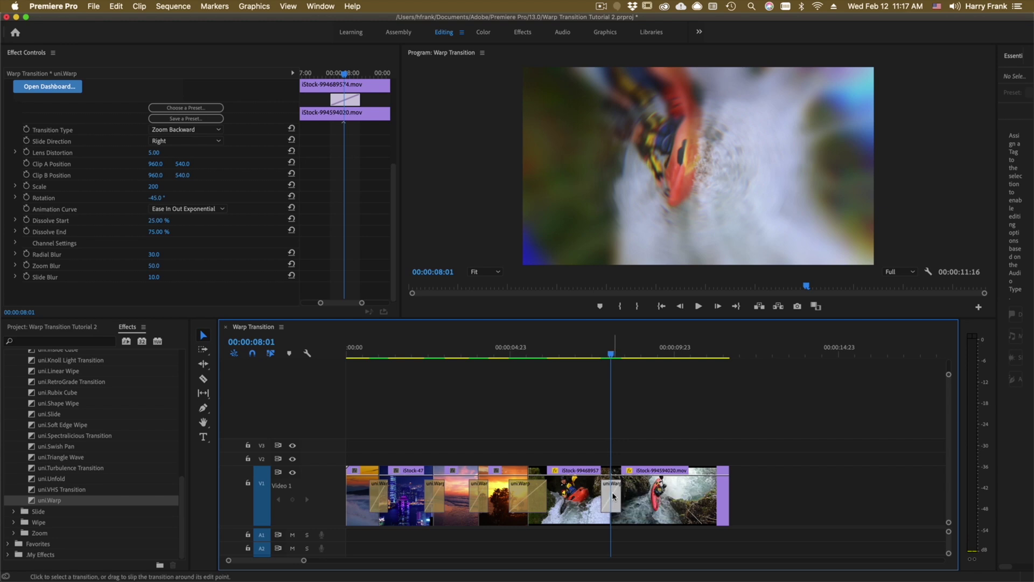
# Step: Set both Radial Blur and Zoom Blur to 0
pyautogui.click(153, 254)
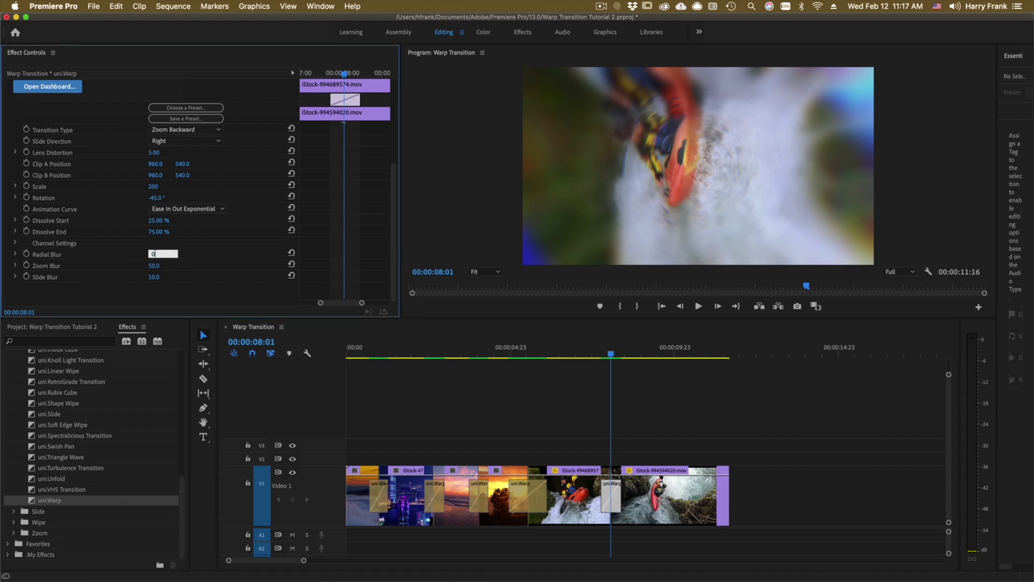
pyautogui.write('0')
pyautogui.press('Tab')
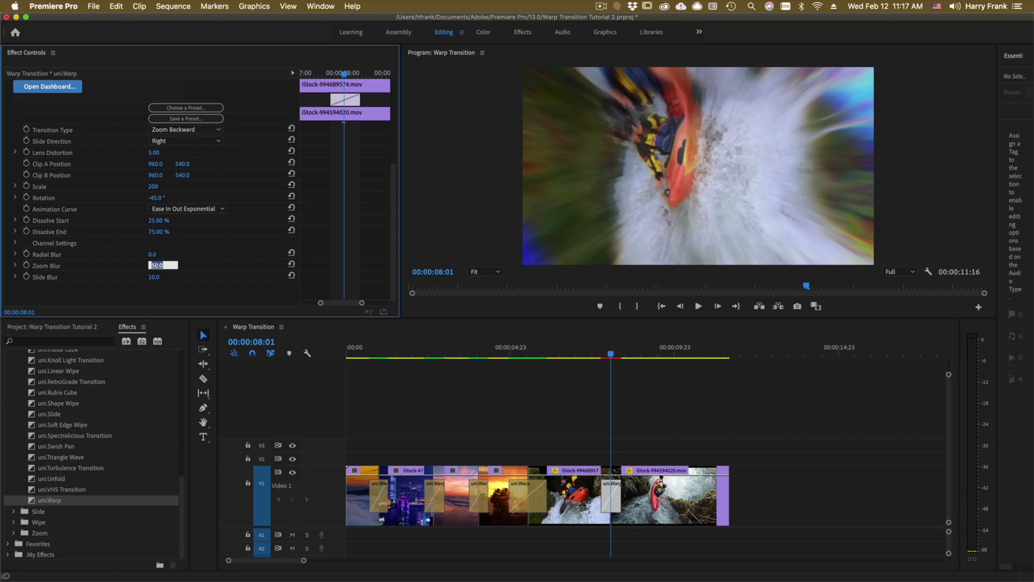
pyautogui.write('0')
pyautogui.press('Return')
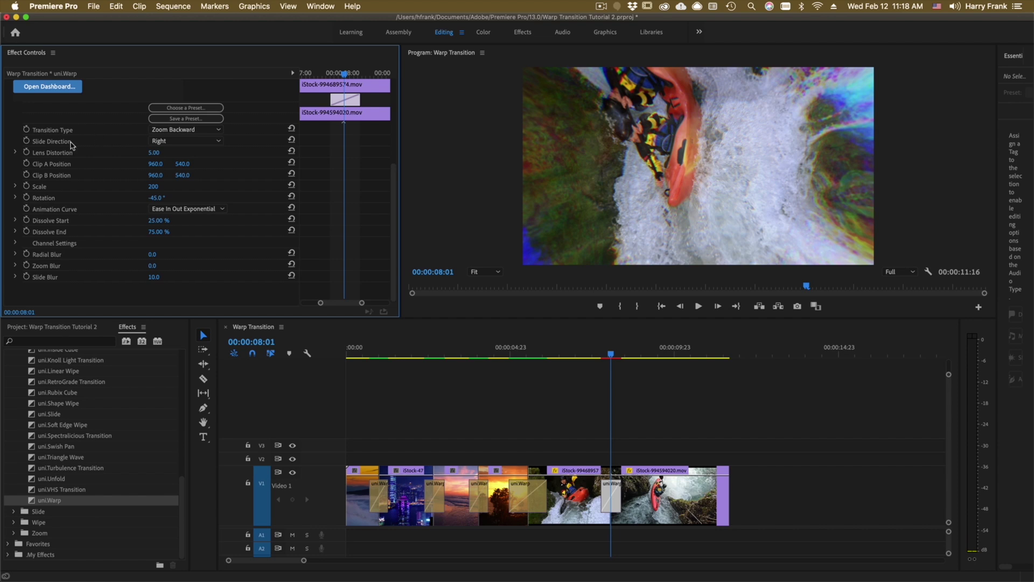
# Step: Set the kayak warp's Lens Distortion to 25
pyautogui.click(154, 151)
pyautogui.write('25')
pyautogui.press('Return')
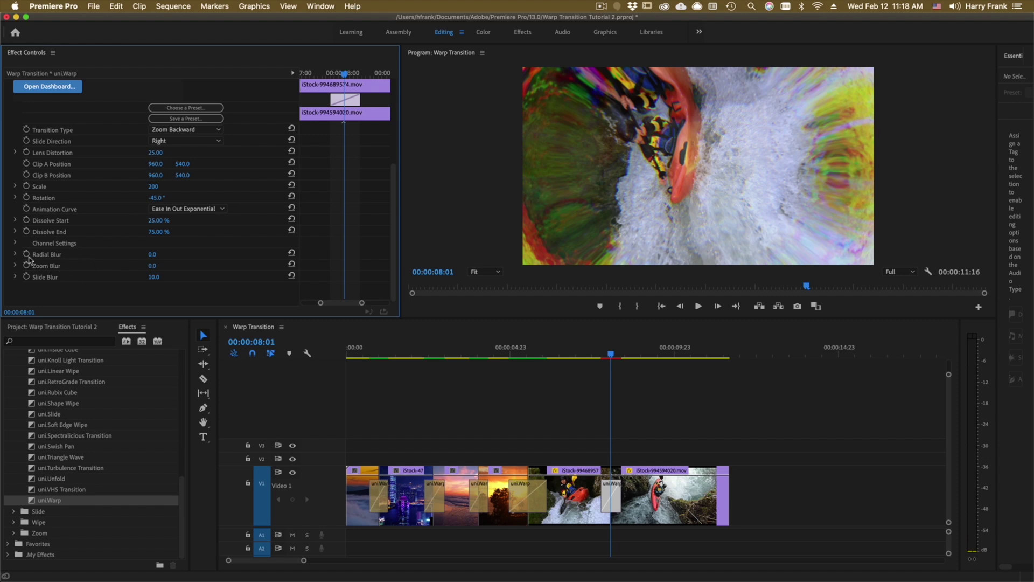
# Step: Raise Red Distortion to 41 in Channel Settings, then collapse the group
pyautogui.click(16, 243)
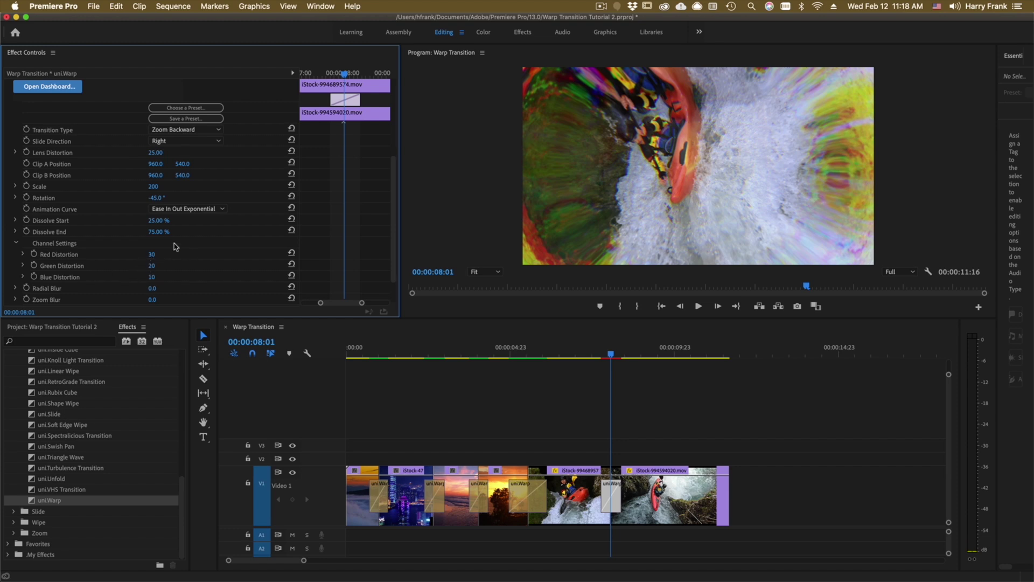
pyautogui.moveTo(152, 255); pyautogui.dragTo(152, 264)
pyautogui.click(16, 243)
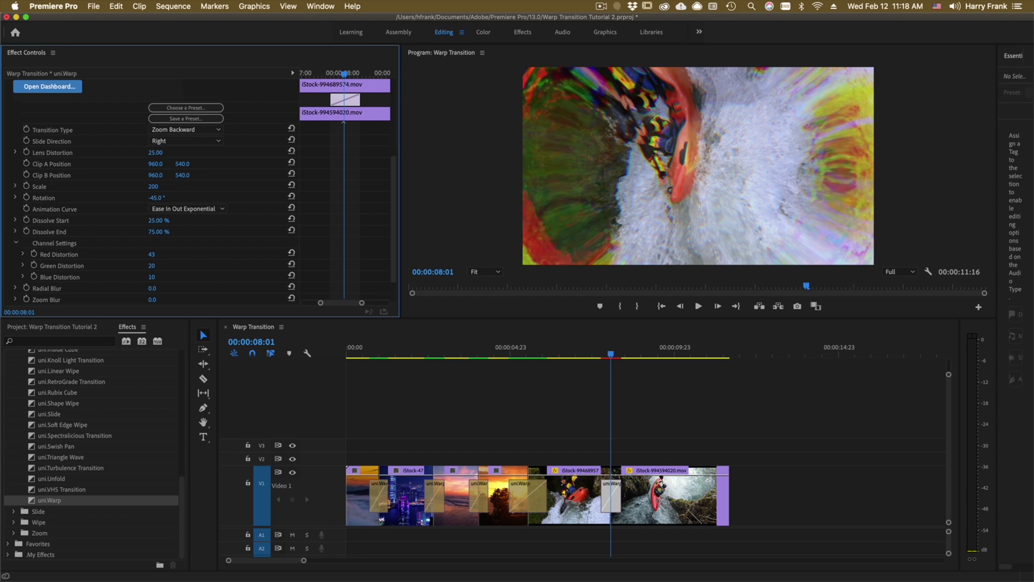
# Step: Select the city-to-sunset uni.Warp transition and preview its middle frames
pyautogui.click(416, 353)
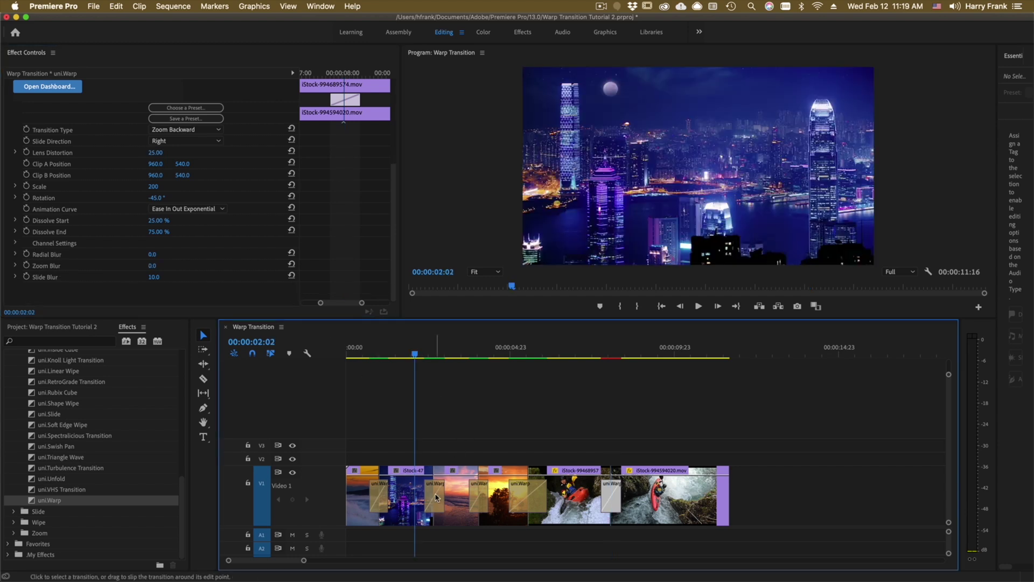
pyautogui.click(431, 494)
pyautogui.scroll(-8, 259, 215)
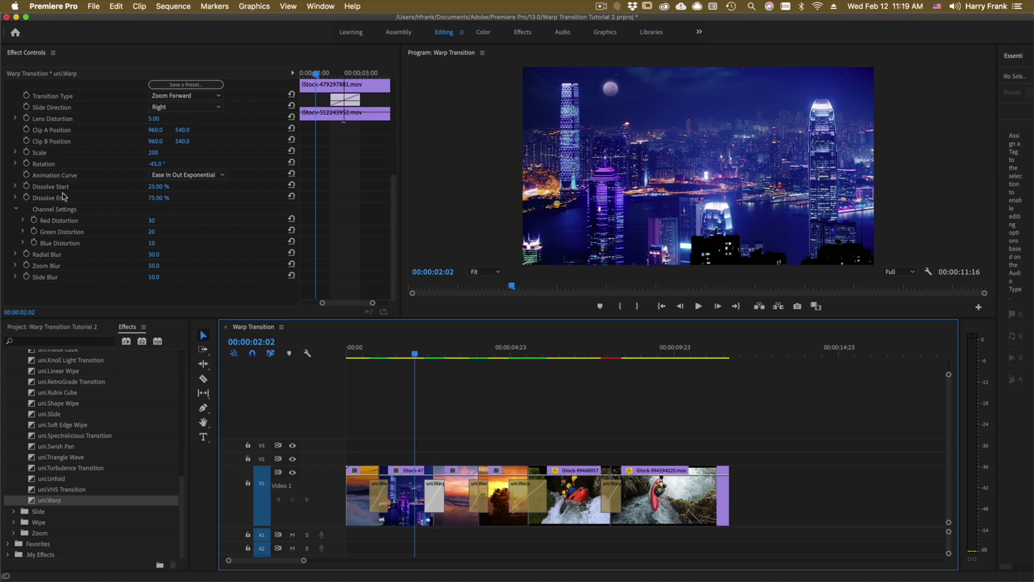
pyautogui.press('Right')
pyautogui.press('Right')
pyautogui.press('Right')
pyautogui.press('Right')
pyautogui.press('Right')
pyautogui.press('Right')
pyautogui.press('Right')
pyautogui.press('Right')
pyautogui.press('Right')
pyautogui.press('Right')
pyautogui.press('Right')
pyautogui.press('Right')
pyautogui.press('Right')
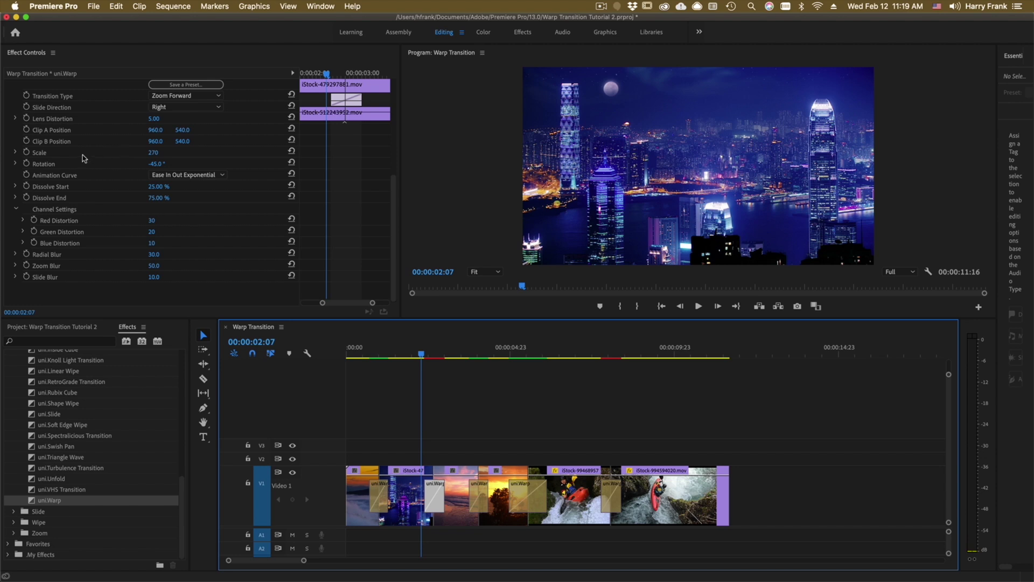
pyautogui.click(427, 354)
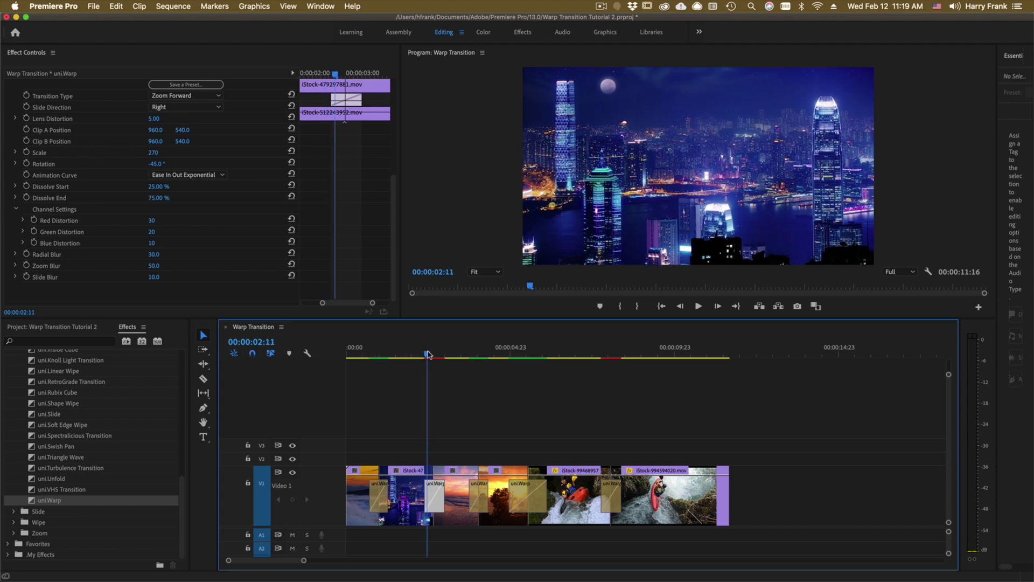
pyautogui.moveTo(428, 354)
pyautogui.mouseDown()
pyautogui.moveTo(434, 359)
pyautogui.moveTo(425, 356)
pyautogui.mouseUp()
# Step: Set the Transition Type to Zoom Backward and play the transition into the sunset clip
pyautogui.click(186, 95)
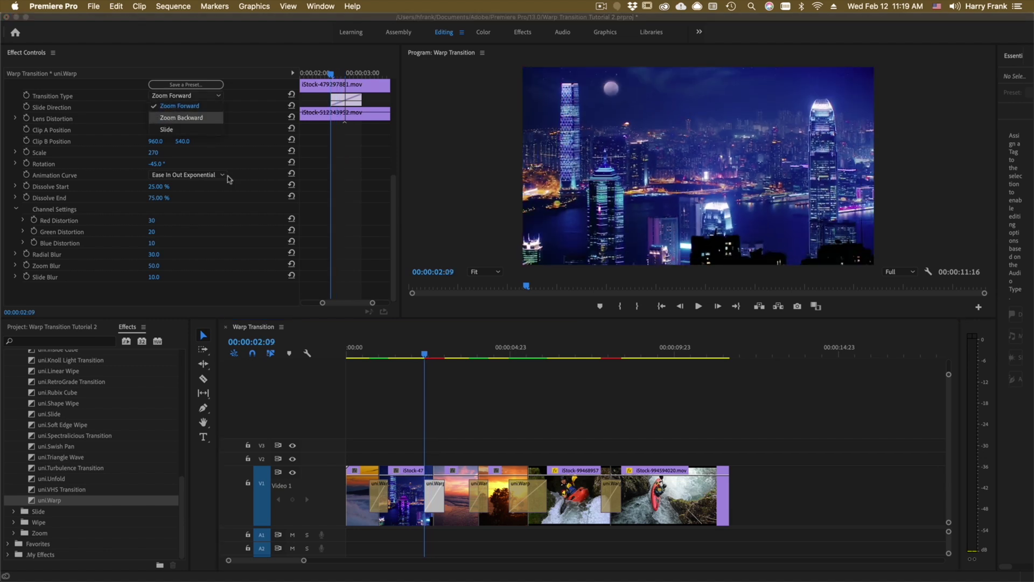
pyautogui.press('Return')
pyautogui.moveTo(422, 357)
pyautogui.mouseDown()
pyautogui.moveTo(442, 358)
pyautogui.moveTo(429, 359)
pyautogui.mouseUp()
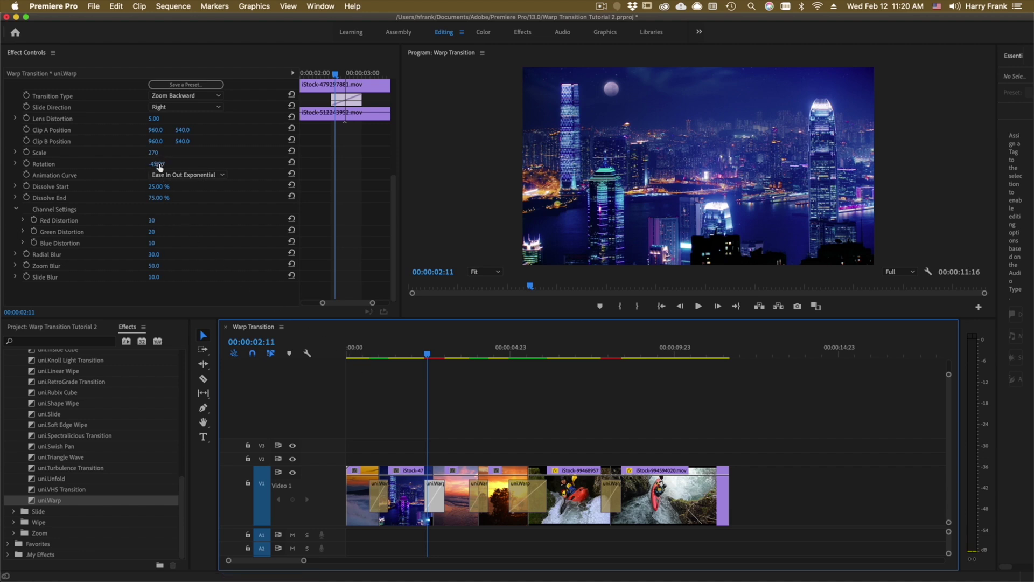
pyautogui.moveTo(425, 355); pyautogui.dragTo(419, 356)
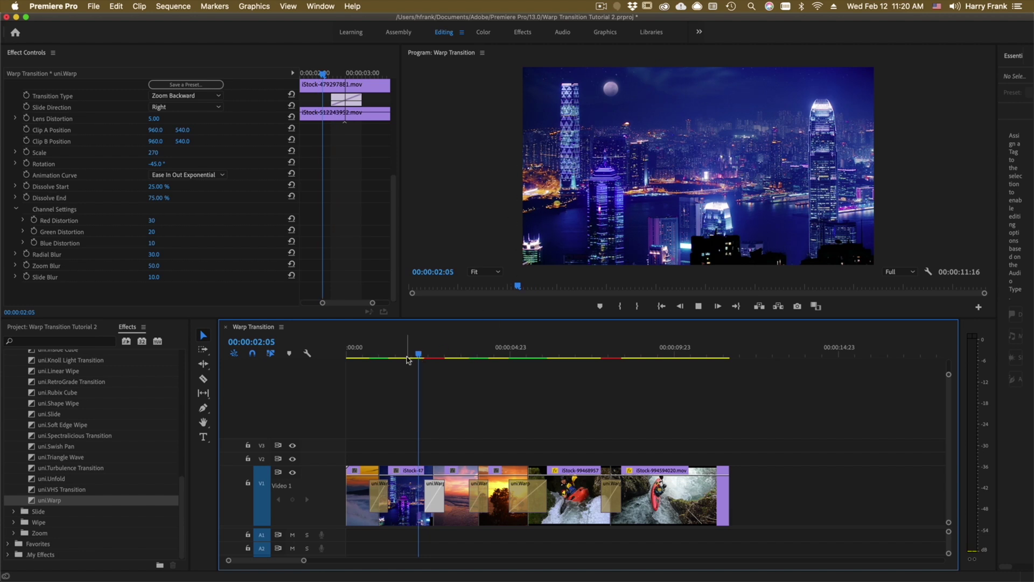
pyautogui.press('space')
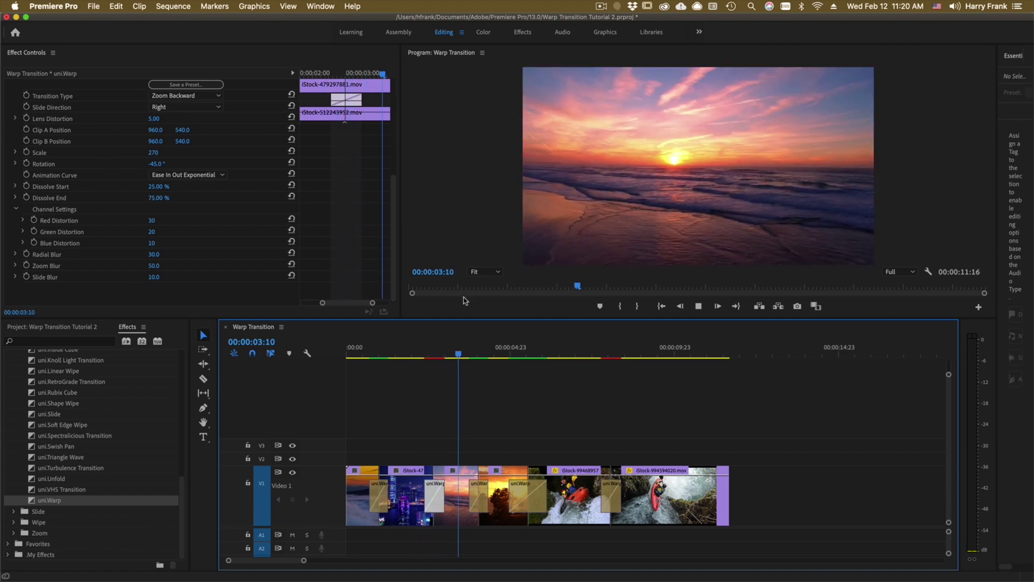
pyautogui.moveTo(426, 351); pyautogui.dragTo(422, 351)
# Step: Set Rotation to 180° and play back the transition
pyautogui.click(153, 164)
pyautogui.write('180')
pyautogui.press('Return')
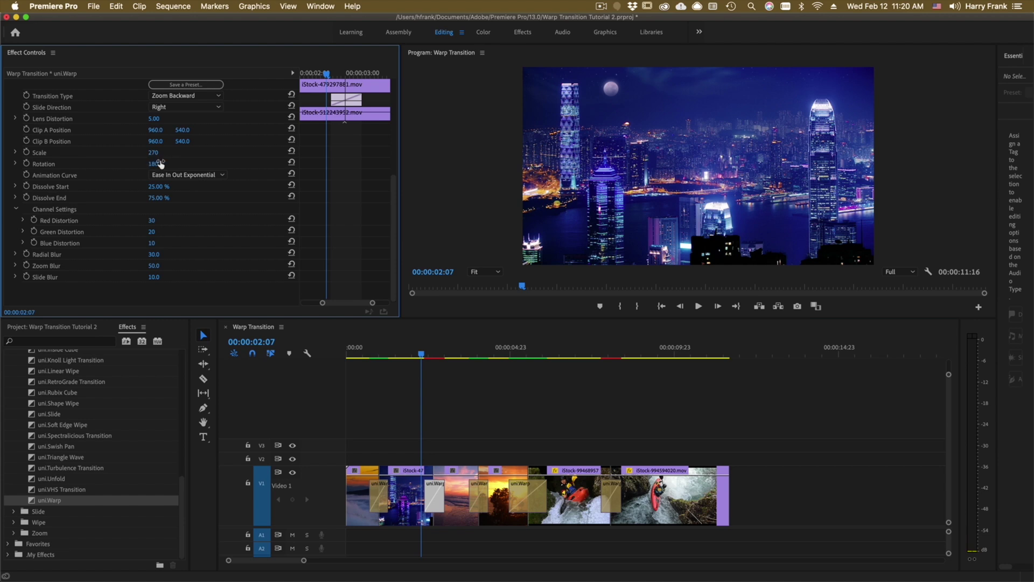
pyautogui.click(422, 350)
pyautogui.press('space')
pyautogui.press('space')
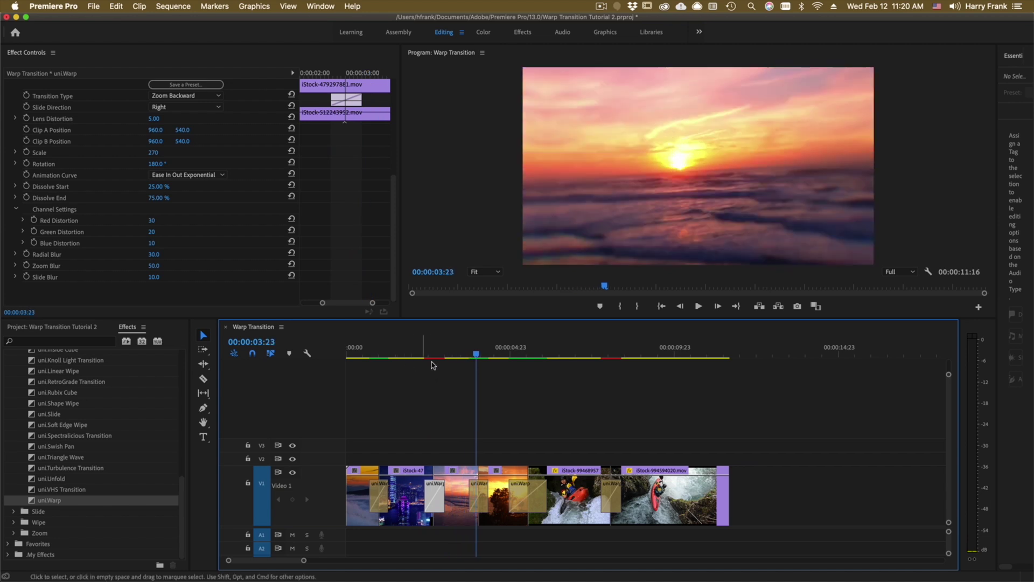
pyautogui.click(422, 356)
pyautogui.press('space')
pyautogui.click(423, 358)
pyautogui.click(421, 357)
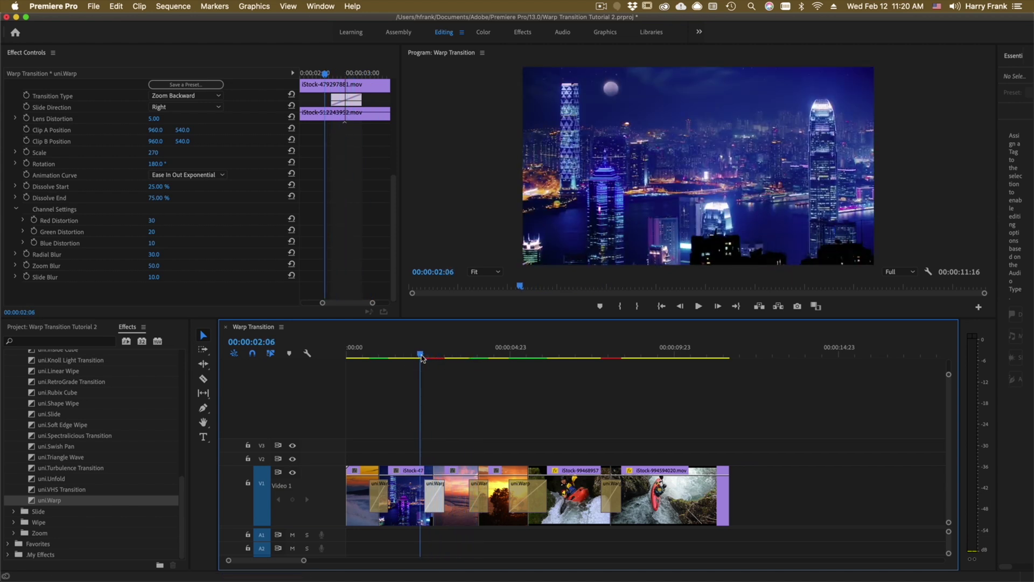
pyautogui.click(187, 175)
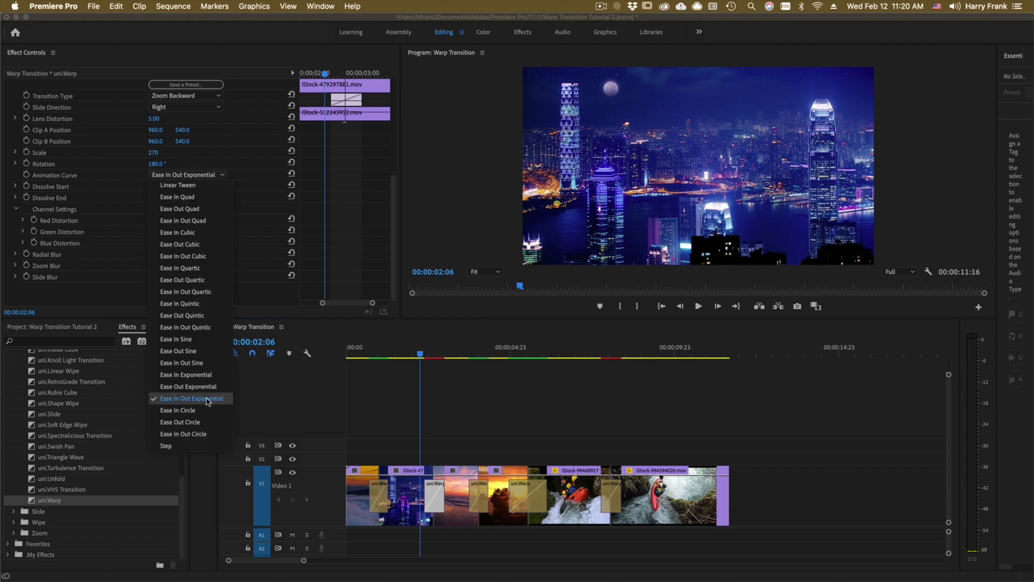
pyautogui.click(423, 357)
pyautogui.click(423, 359)
pyautogui.press('Right')
pyautogui.press('Right')
pyautogui.press('Right')
pyautogui.press('Right')
pyautogui.press('Right')
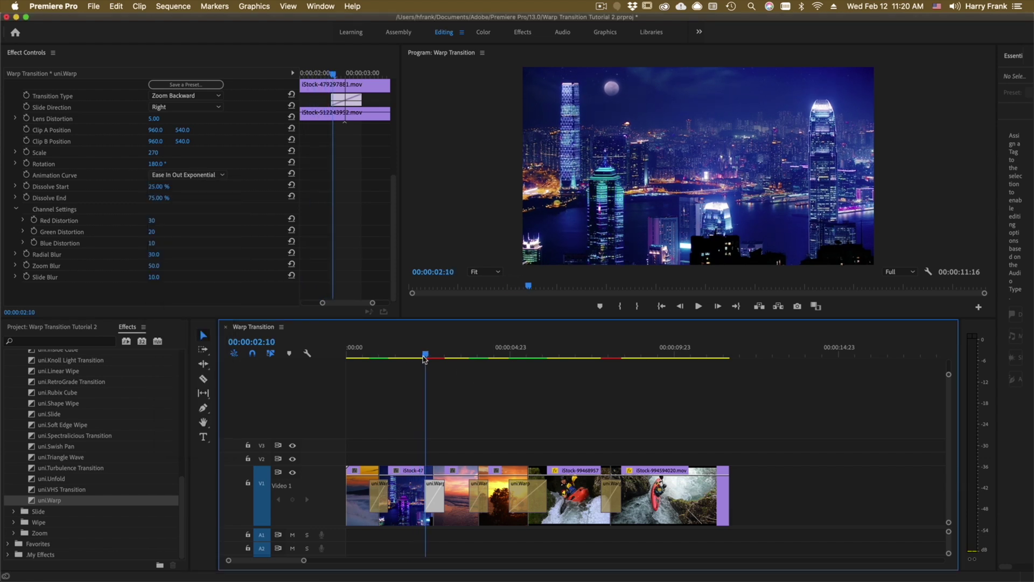
pyautogui.press('Right')
pyautogui.press('Right')
pyautogui.press('Right')
pyautogui.press('Right')
pyautogui.press('Right')
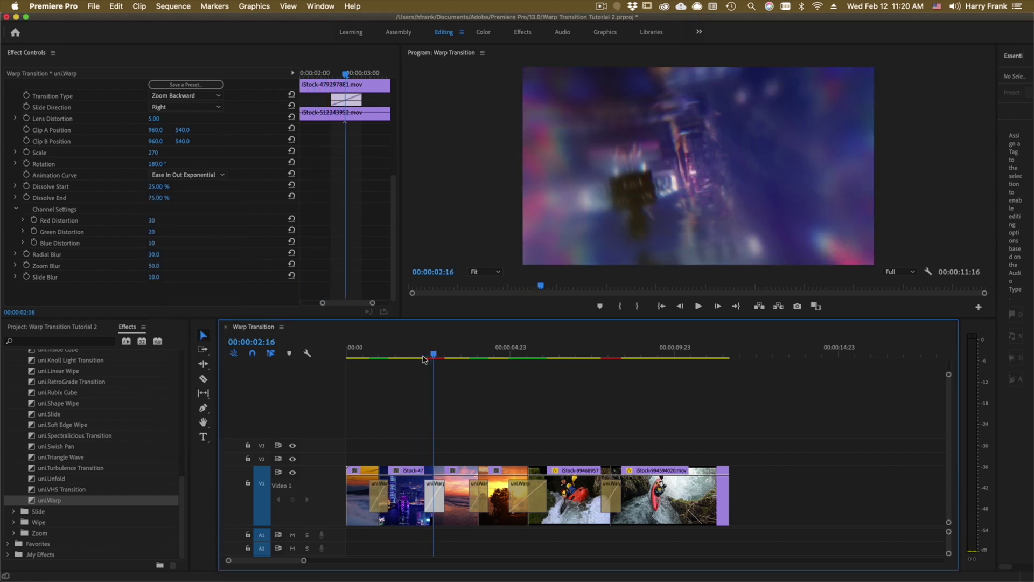
pyautogui.press('Right')
pyautogui.press('Right')
pyautogui.press('Right')
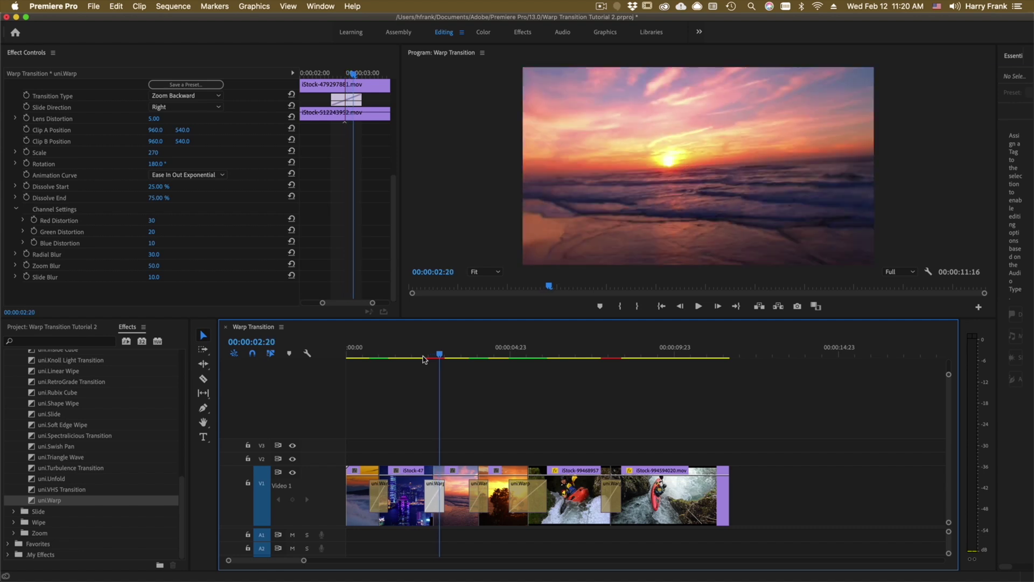
pyautogui.press('Right')
pyautogui.press('Right')
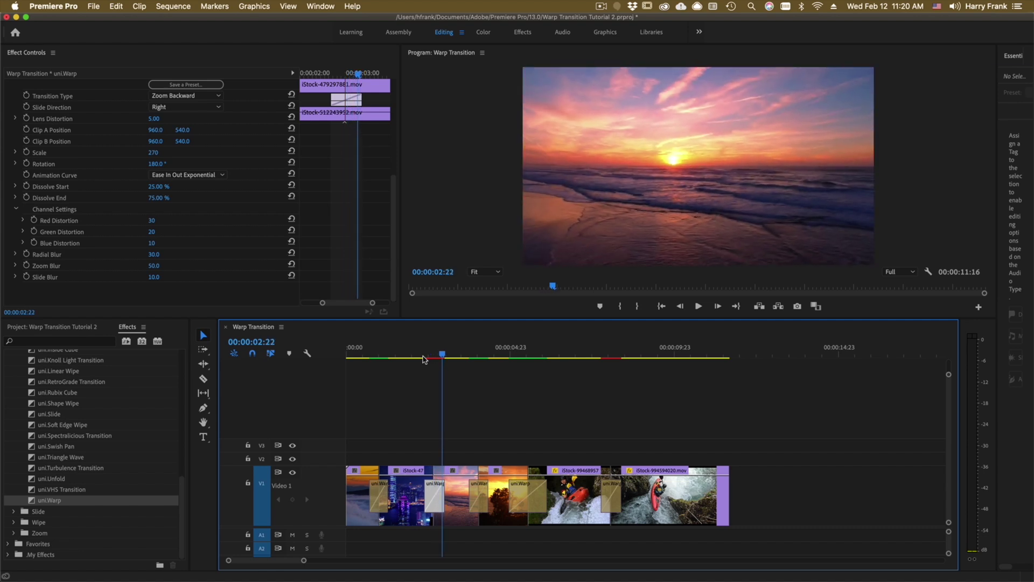
pyautogui.click(208, 175)
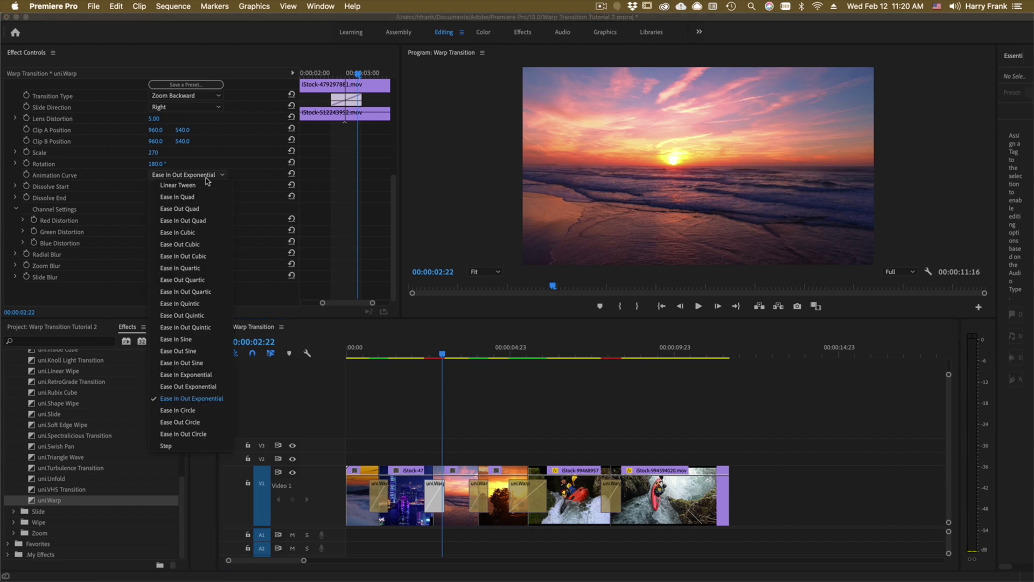
pyautogui.click(217, 219)
pyautogui.moveTo(430, 354); pyautogui.dragTo(423, 354)
pyautogui.press('space')
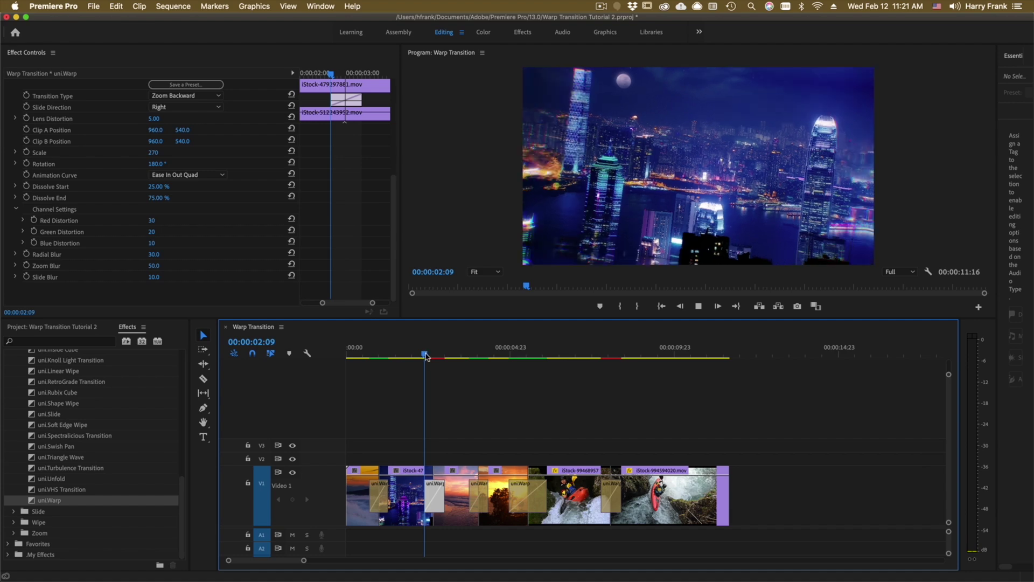
pyautogui.press('space')
pyautogui.press('space')
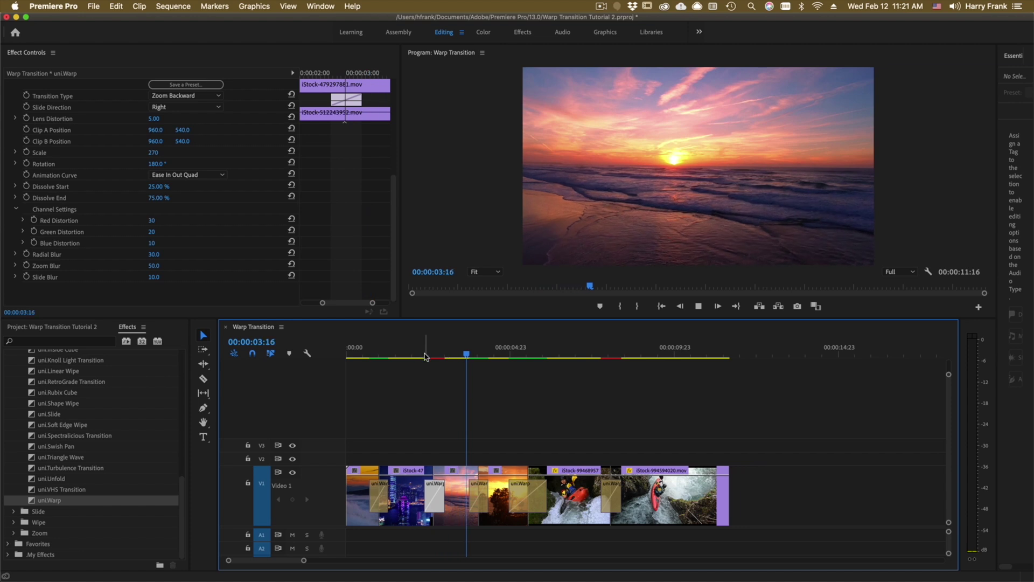
pyautogui.click(426, 356)
pyautogui.moveTo(427, 356); pyautogui.dragTo(435, 356)
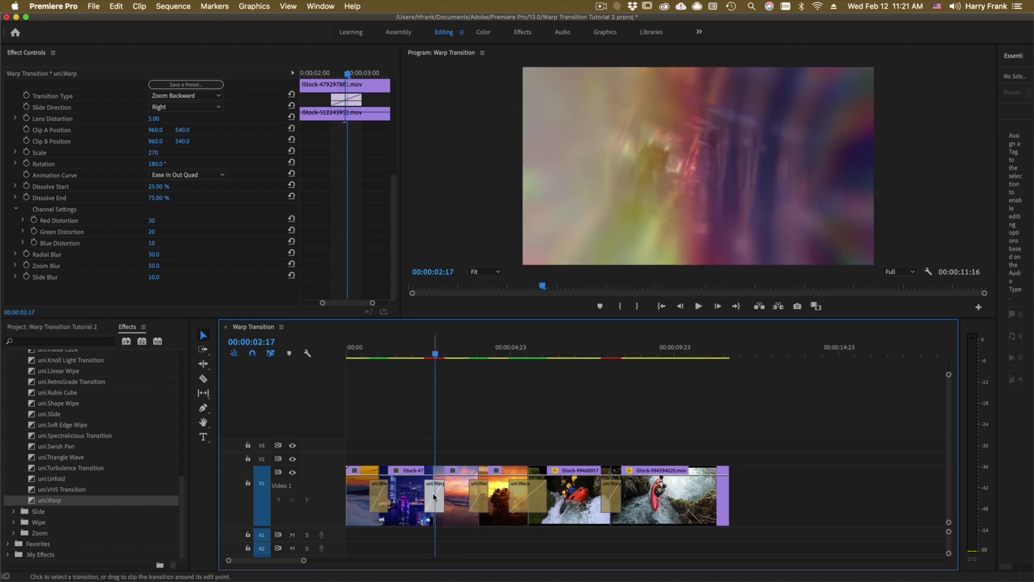
pyautogui.click(192, 175)
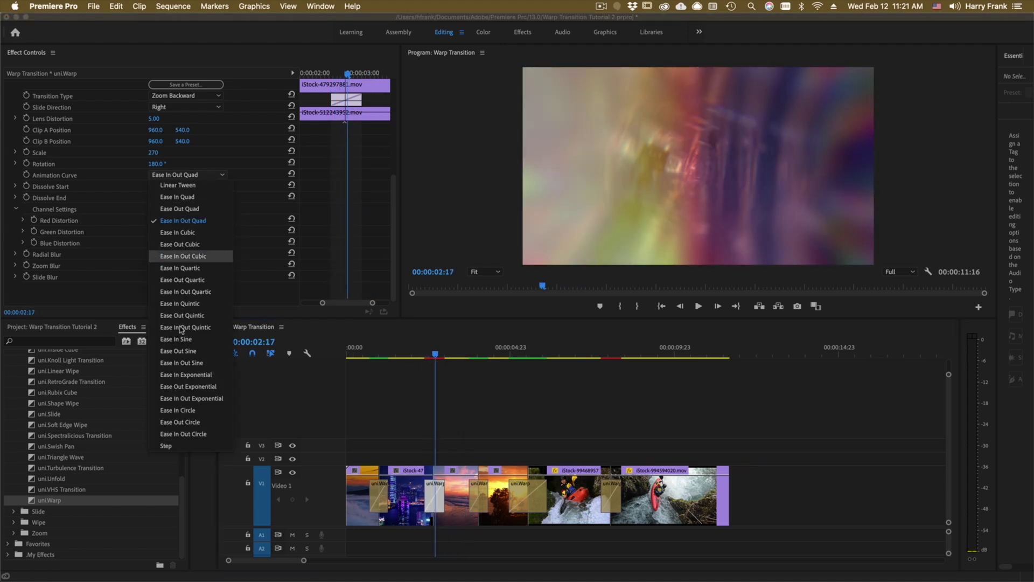
pyautogui.click(208, 402)
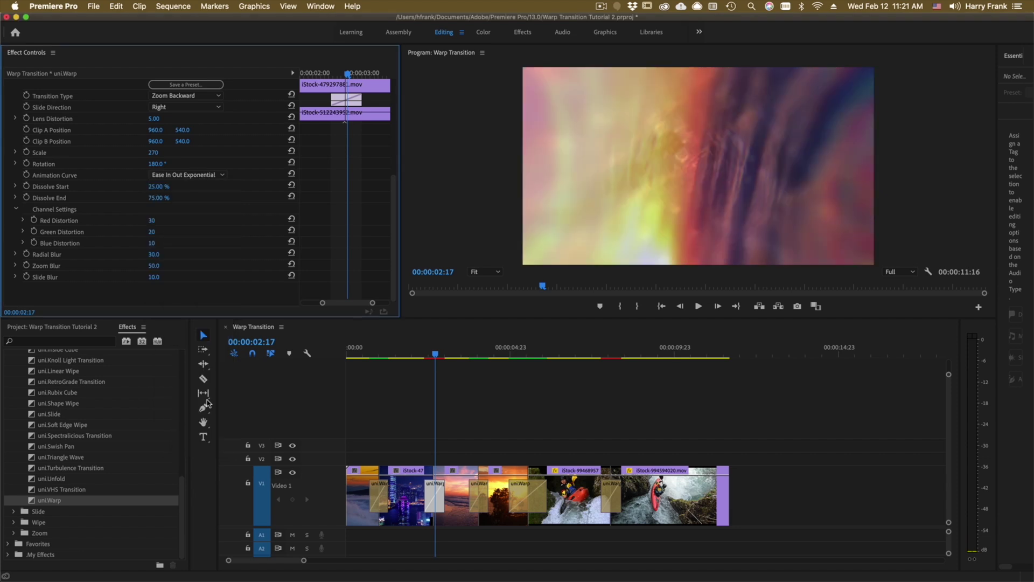
pyautogui.click(174, 177)
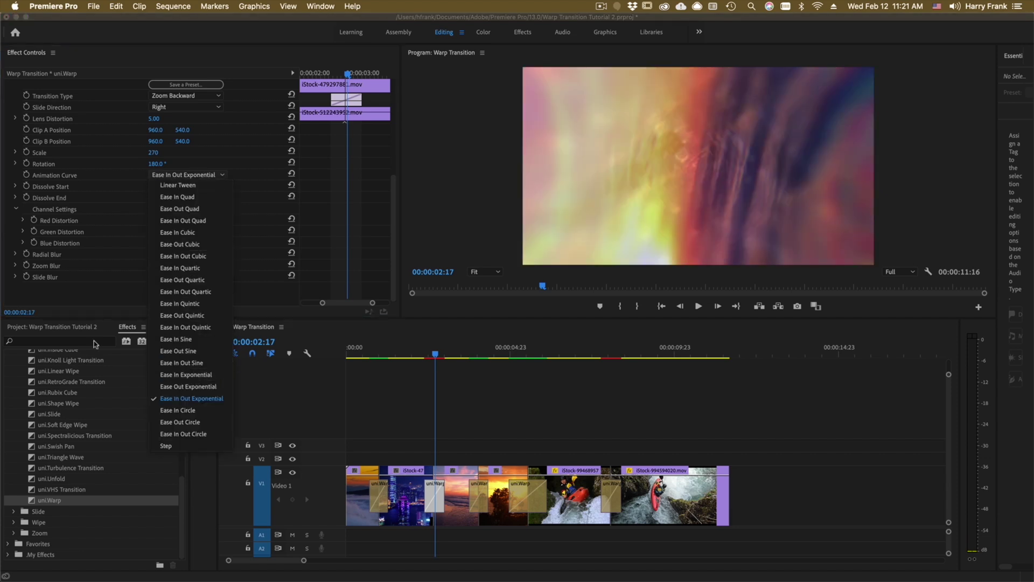
pyautogui.click(112, 295)
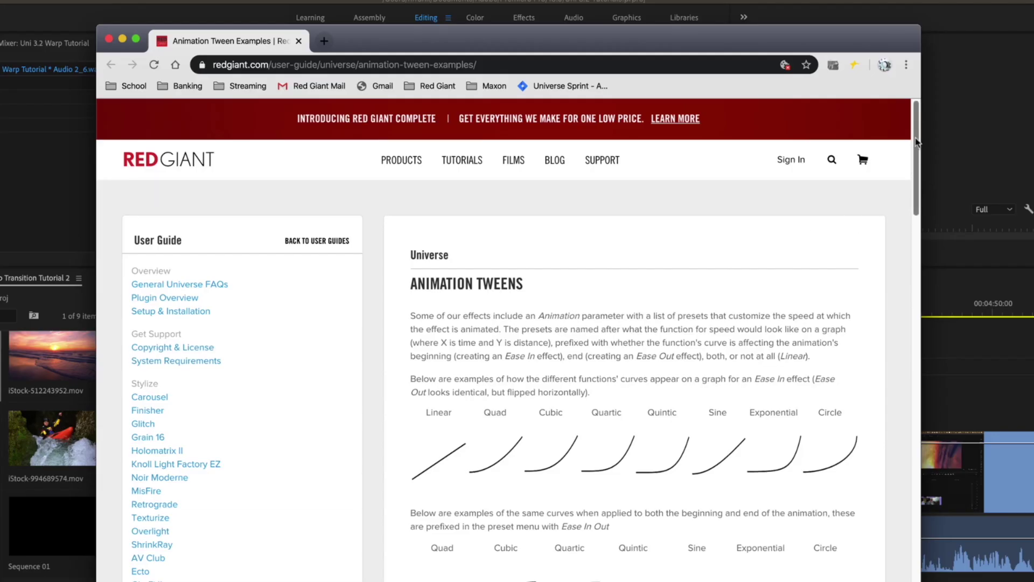
# Step: Scroll the Animation Tweens guide down to the Ease In and Ease In Out curve examples
pyautogui.scroll(-2, 923, 152)
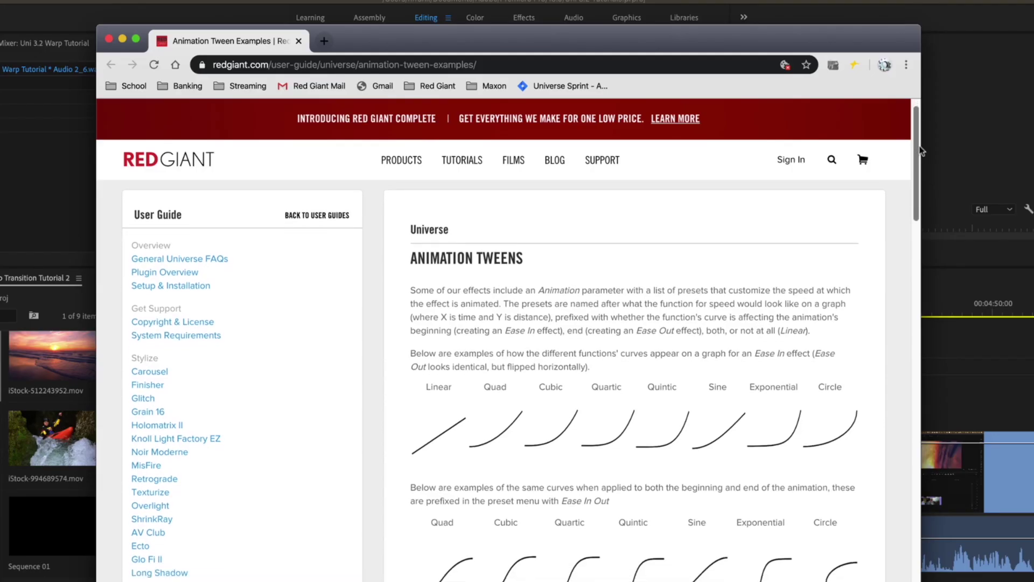
pyautogui.scroll(-5, 919, 152)
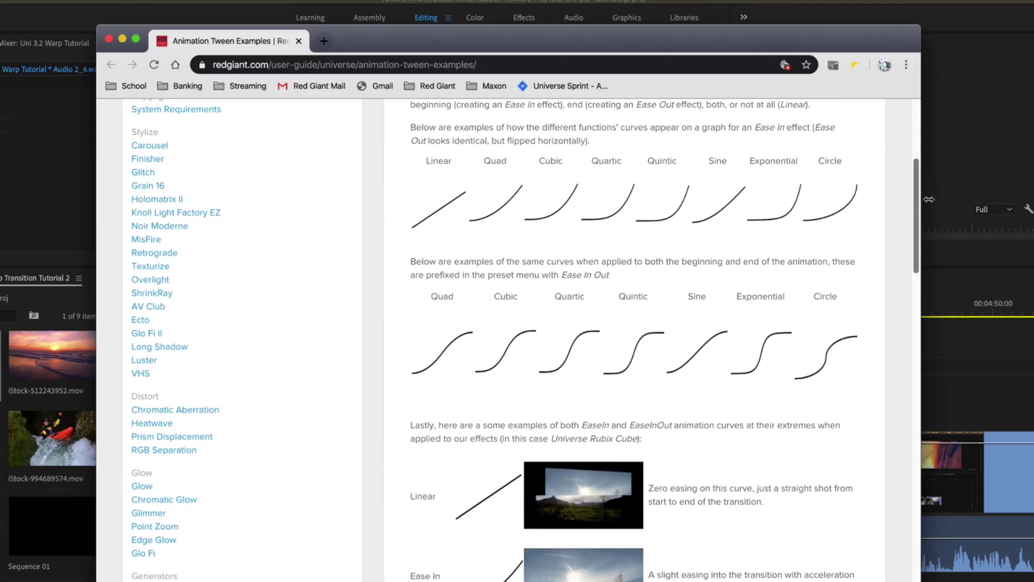
pyautogui.moveTo(929, 200); pyautogui.dragTo(938, 254)
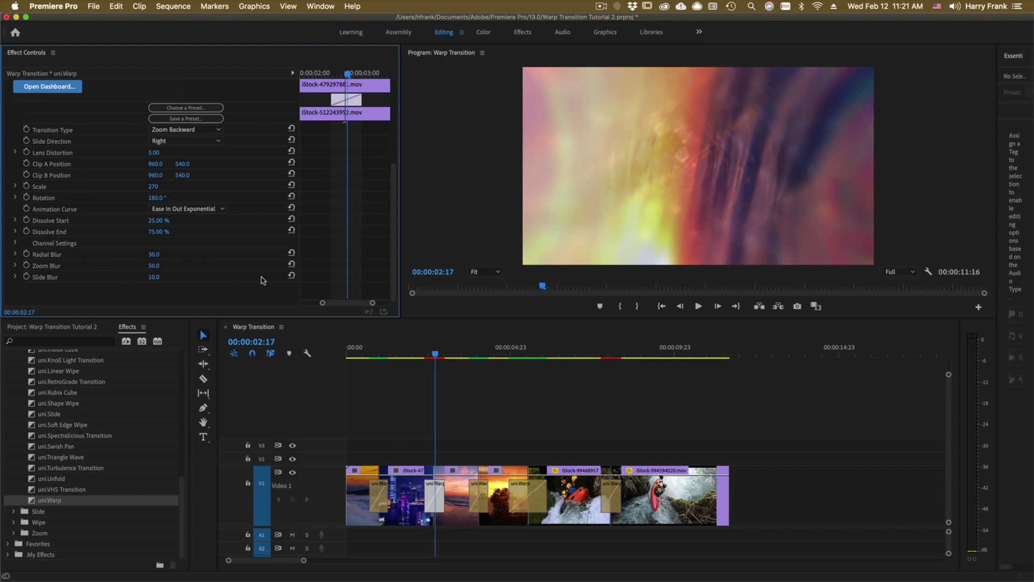
pyautogui.press('Left')
pyautogui.press('Left')
pyautogui.press('Left')
pyautogui.press('Left')
pyautogui.press('Left')
pyautogui.press('Left')
pyautogui.press('Left')
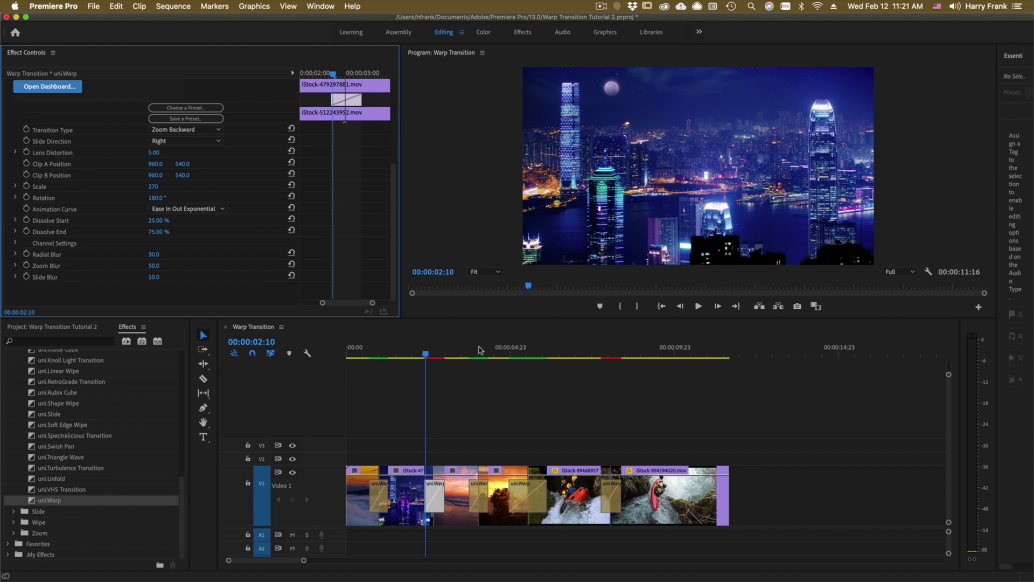
pyautogui.press('space')
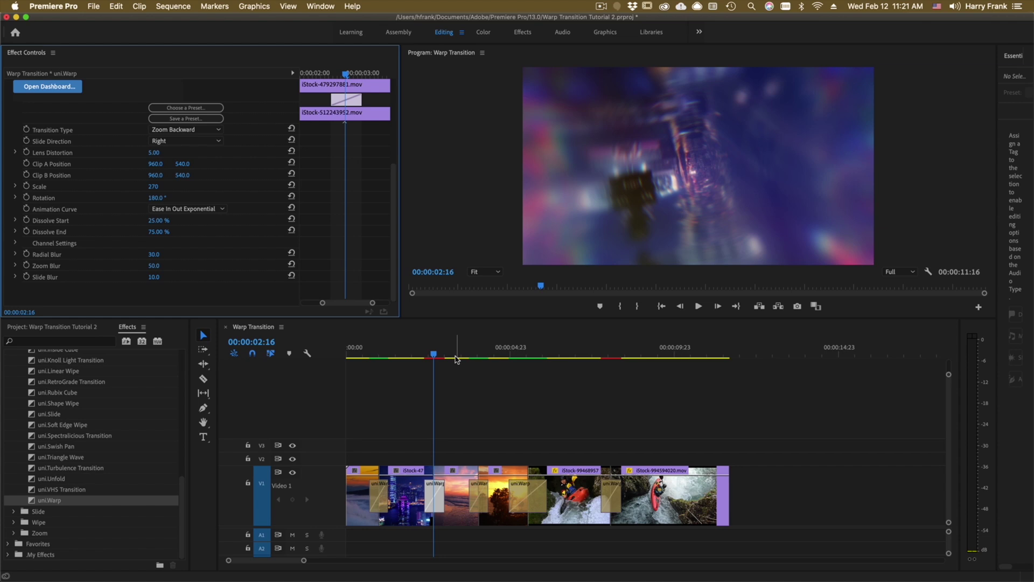
pyautogui.press('Left')
pyautogui.press('Left')
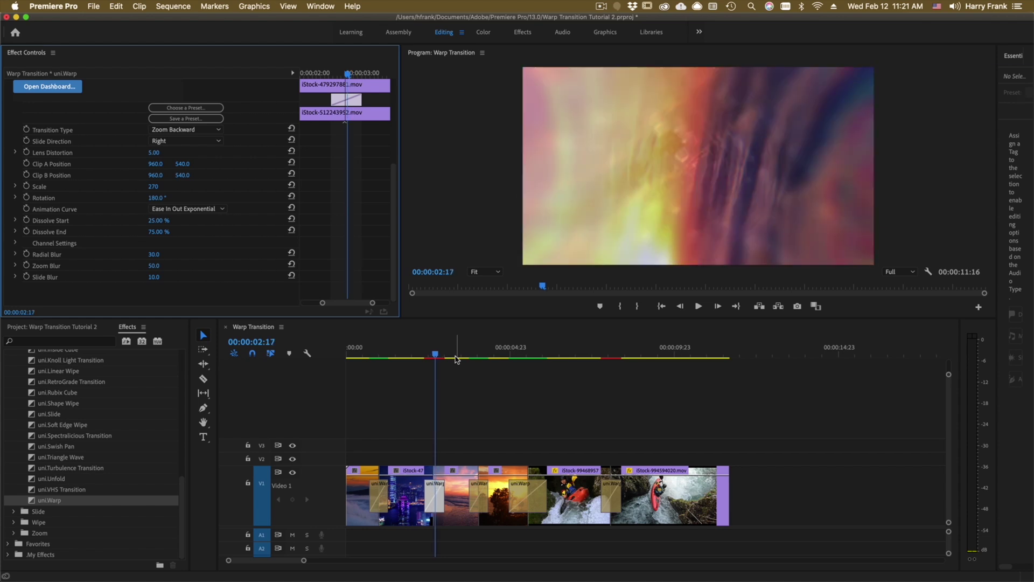
pyautogui.press('Left')
pyautogui.press('Left')
pyautogui.press('Left')
pyautogui.press('Left')
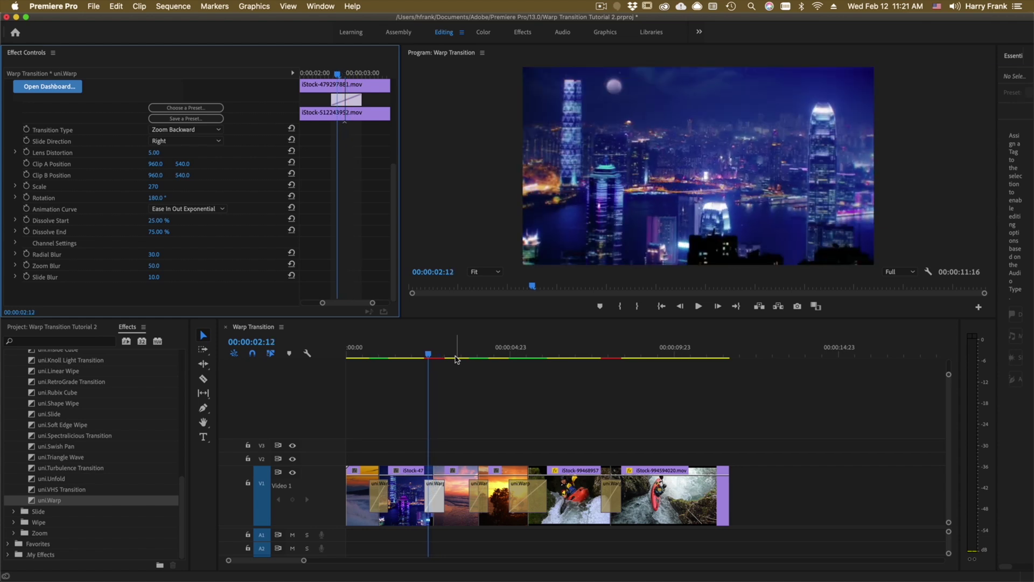
pyautogui.press('Left')
pyautogui.press('space')
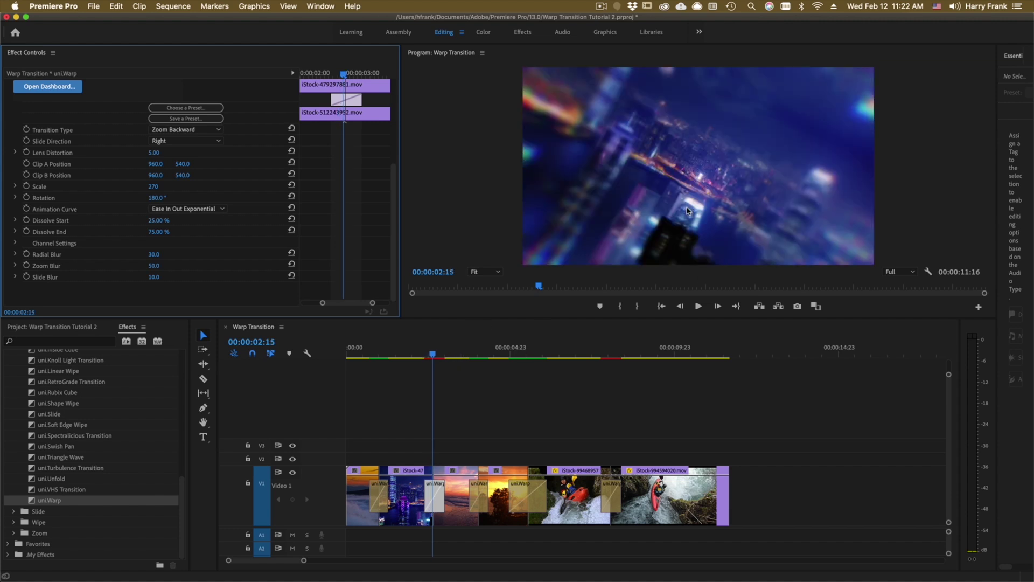
pyautogui.press('space')
pyautogui.press('Right')
pyautogui.press('Right')
pyautogui.press('Right')
pyautogui.press('Right')
pyautogui.press('Right')
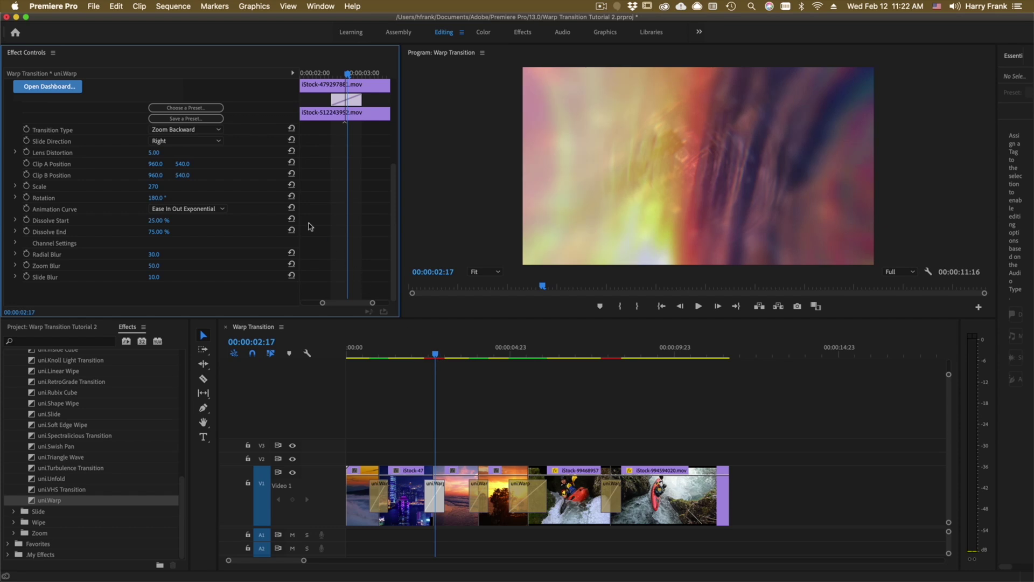
pyautogui.press('Left')
pyautogui.press('Left')
pyautogui.press('Left')
pyautogui.press('Left')
pyautogui.press('Left')
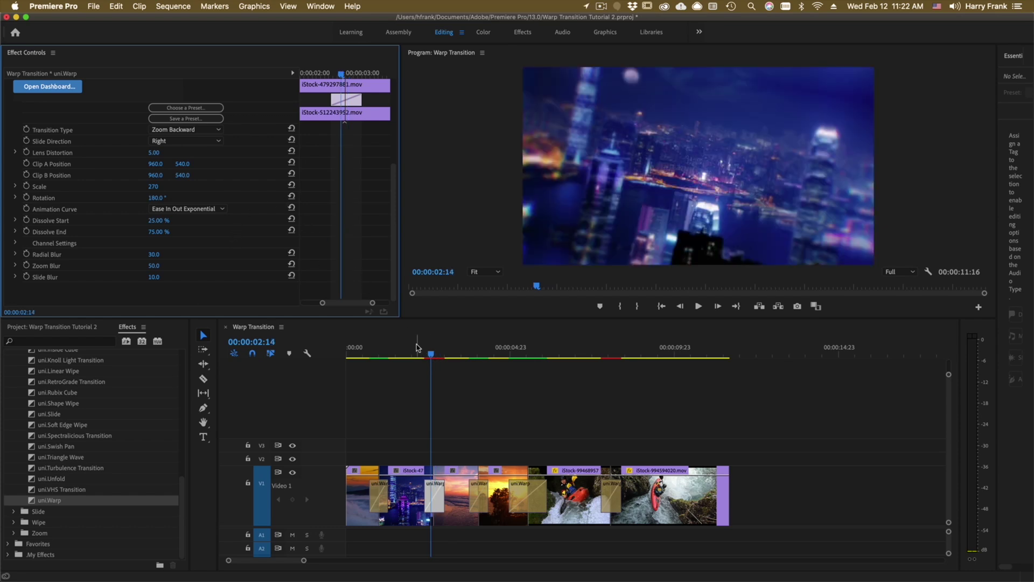
pyautogui.press('Right')
pyautogui.press('Right')
pyautogui.press('Right')
pyautogui.press('Right')
pyautogui.press('Right')
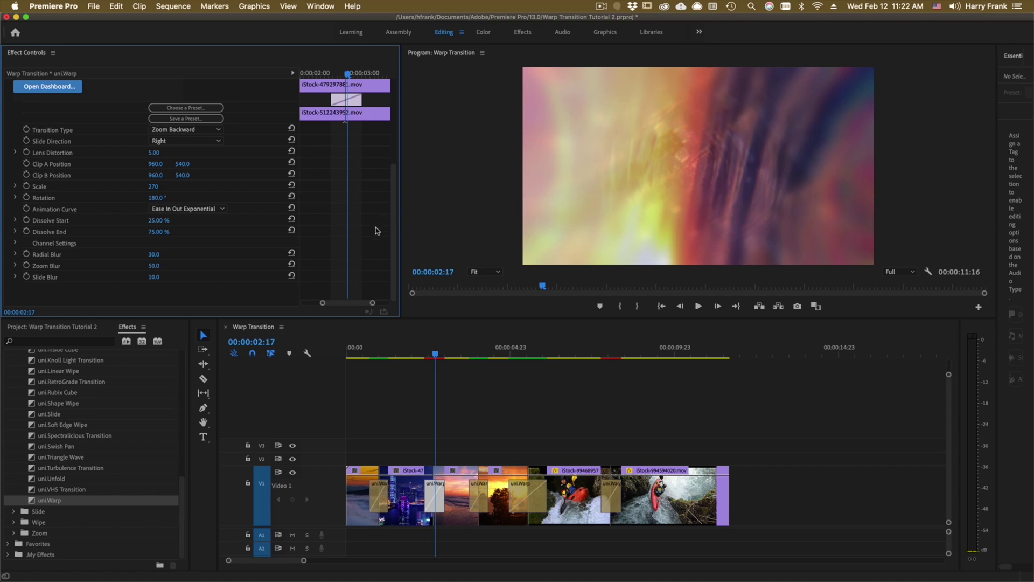
pyautogui.click(428, 350)
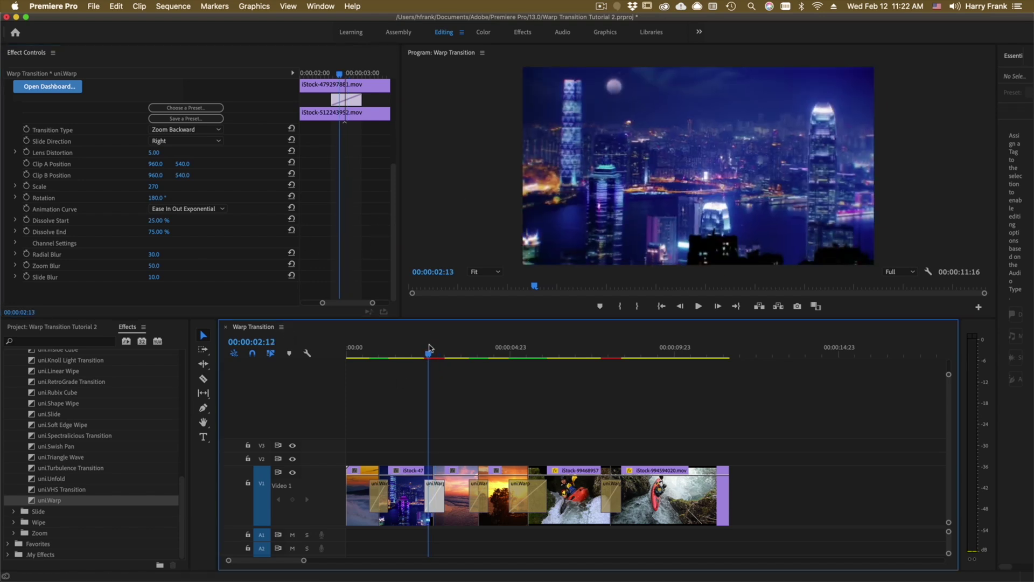
pyautogui.press('Left')
pyautogui.press('Left')
pyautogui.press('Left')
pyautogui.press('Left')
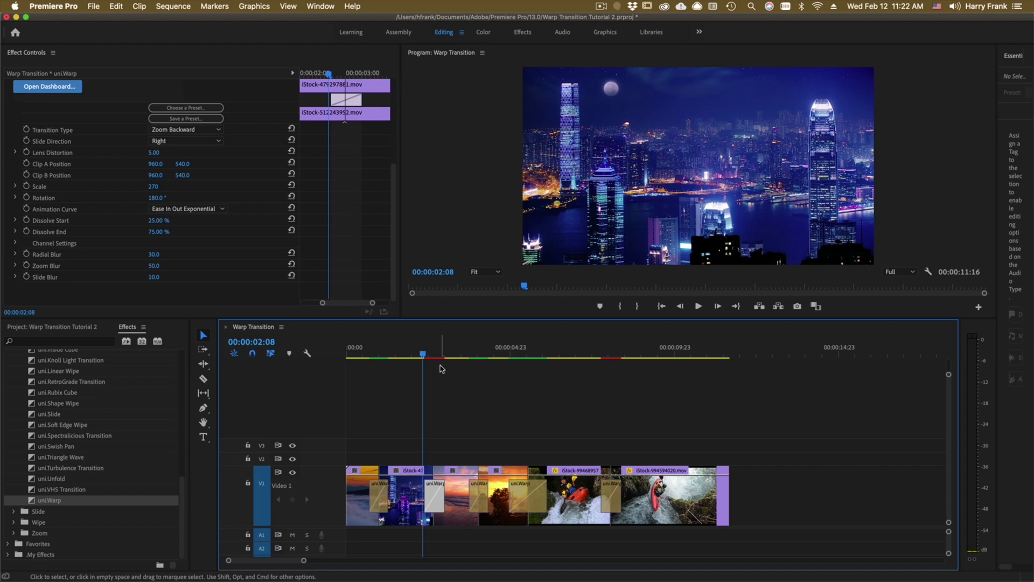
# Step: Replay and scrub the city-to-sunset warp transition to review it
pyautogui.click(414, 354)
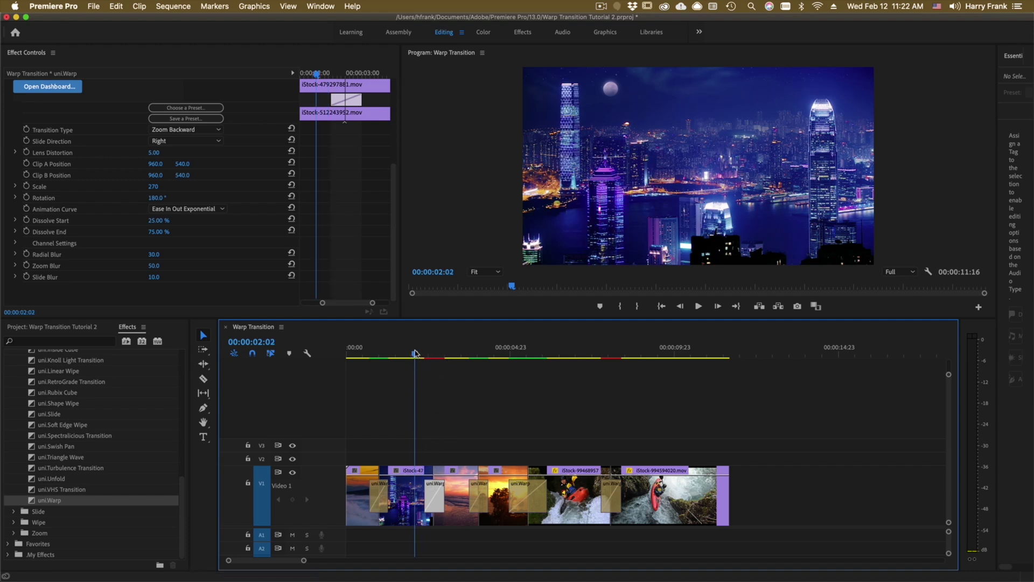
pyautogui.press('space')
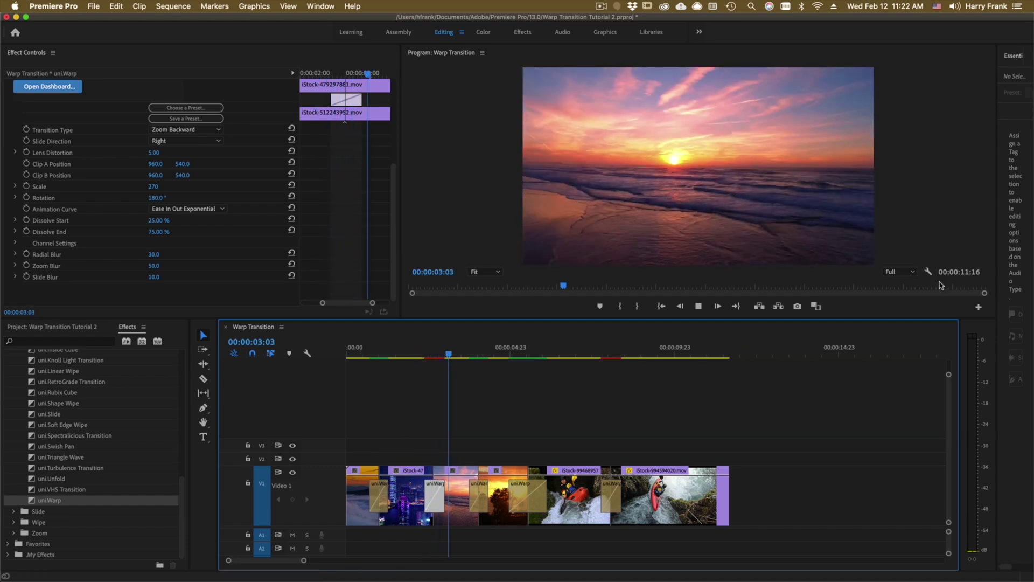
pyautogui.press('space')
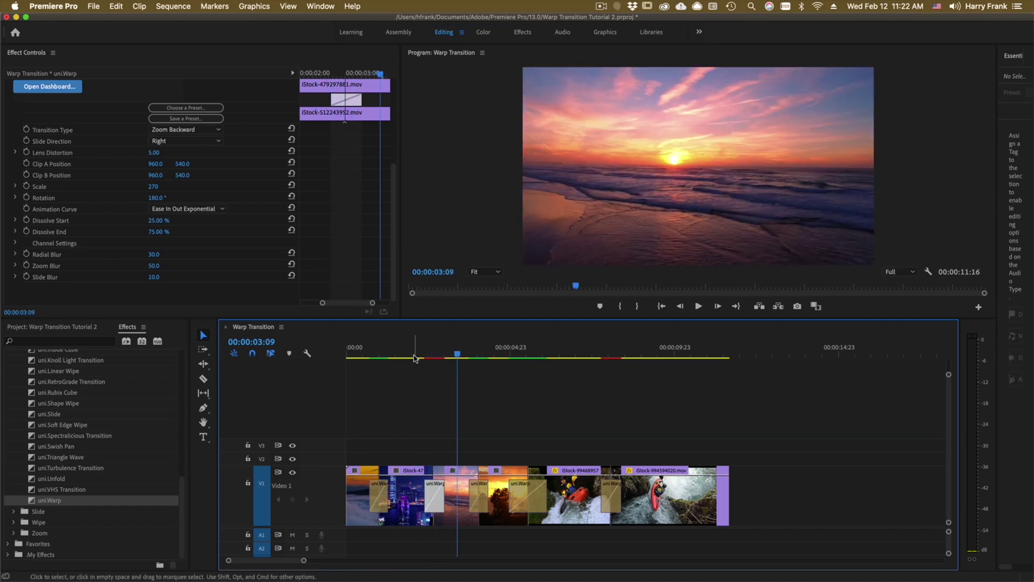
pyautogui.click(415, 356)
pyautogui.press('space')
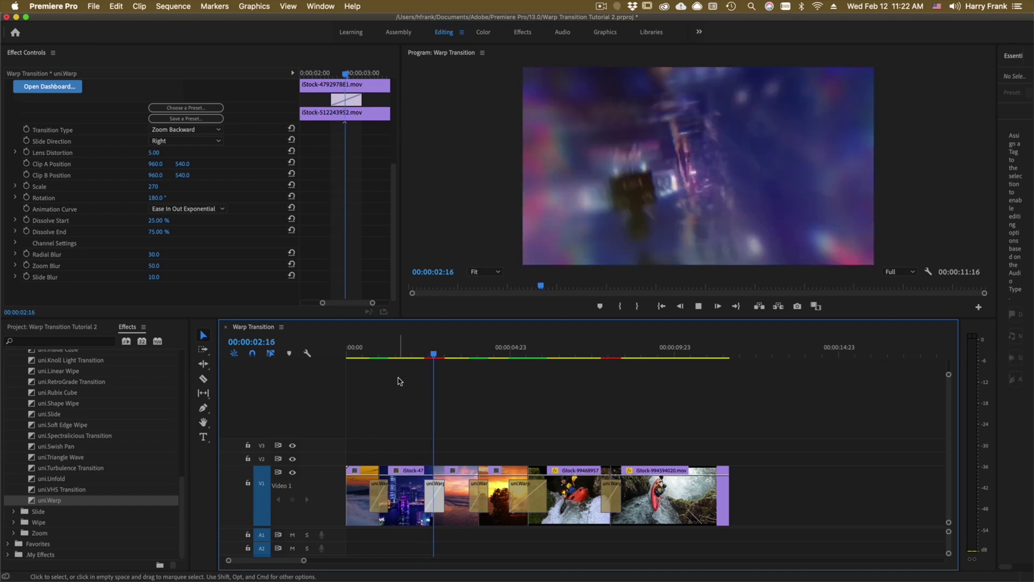
pyautogui.moveTo(428, 357); pyautogui.dragTo(433, 357)
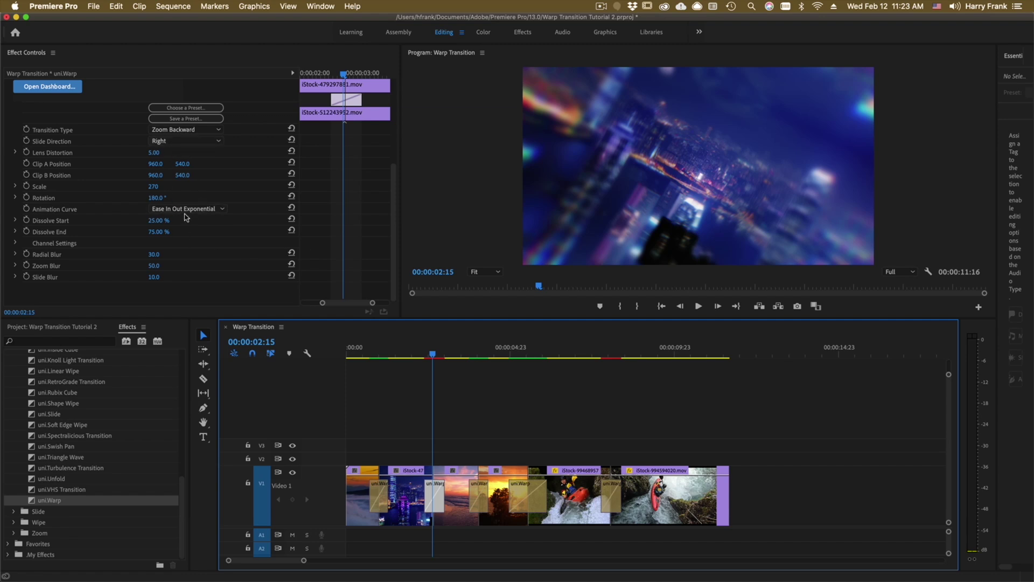
pyautogui.click(429, 356)
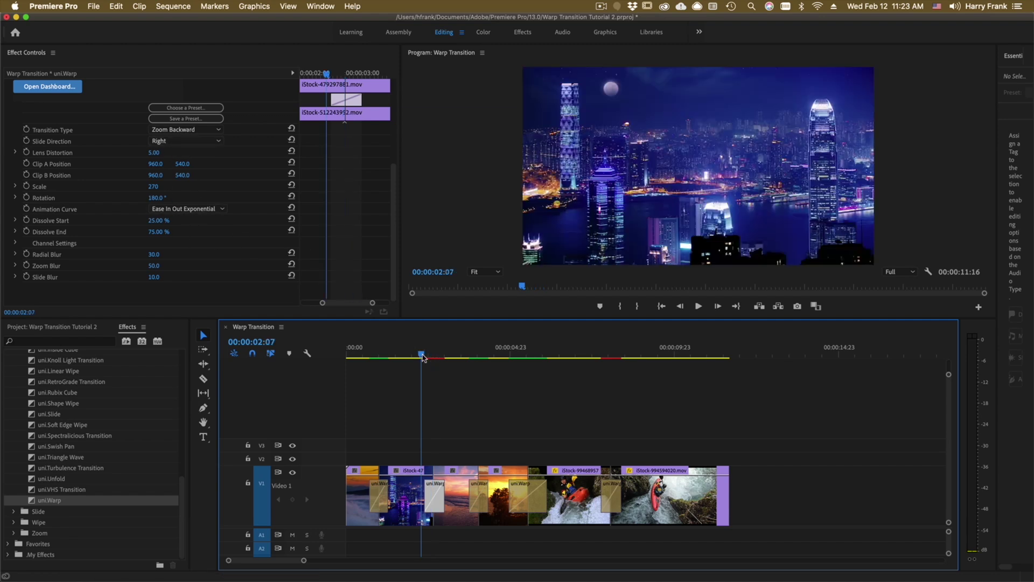
pyautogui.moveTo(429, 357); pyautogui.dragTo(436, 361)
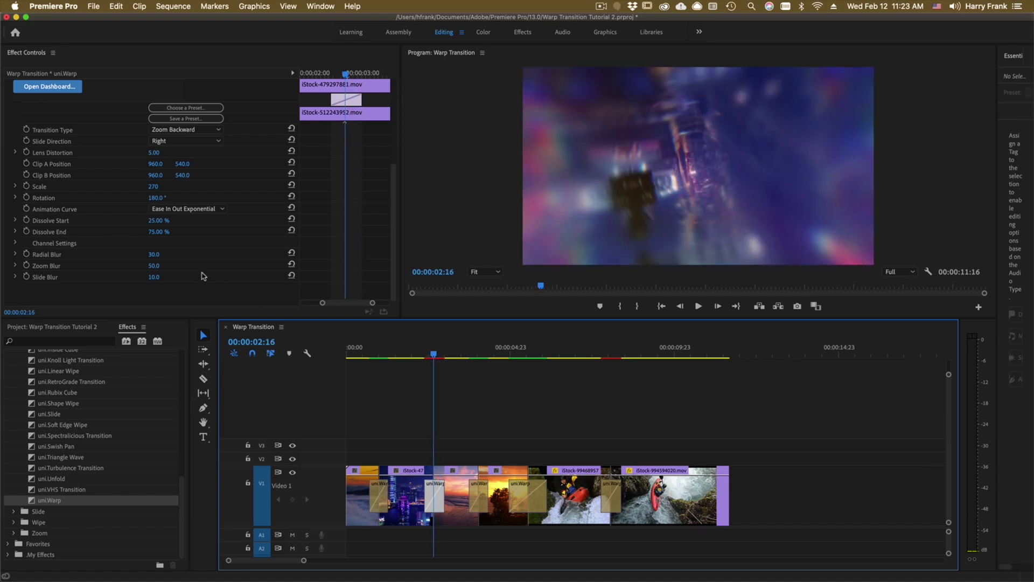
# Step: Lower Zoom Blur to 10 and play the adjusted warp into the sunset clip
pyautogui.moveTo(153, 263); pyautogui.dragTo(157, 263)
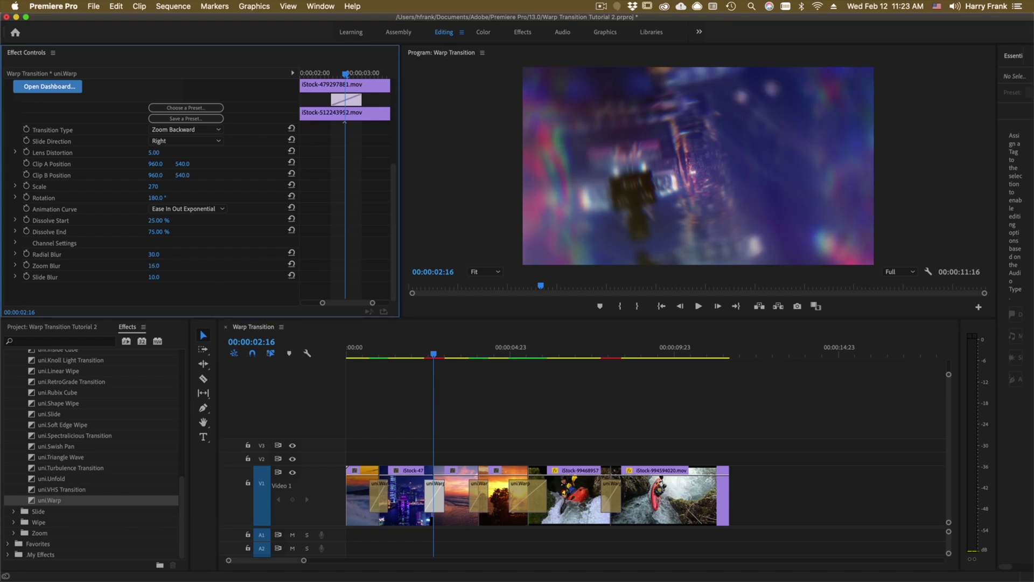
pyautogui.click(420, 354)
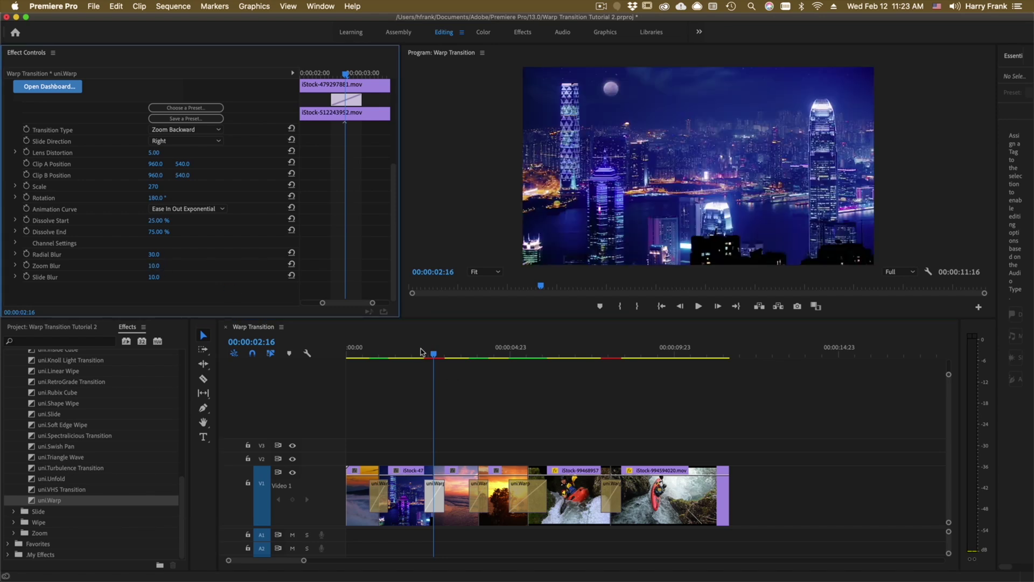
pyautogui.moveTo(421, 354); pyautogui.dragTo(419, 356)
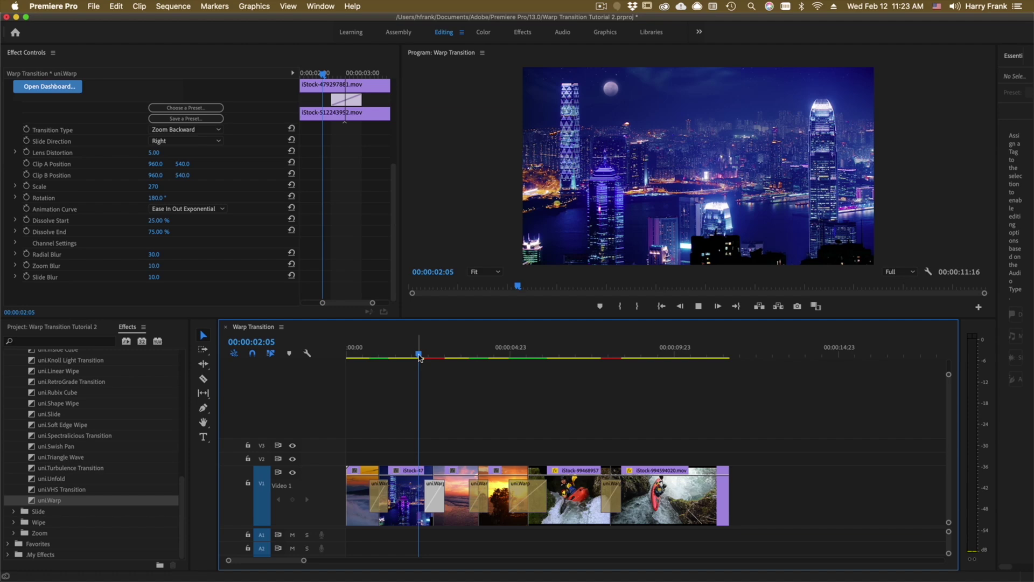
pyautogui.press('space')
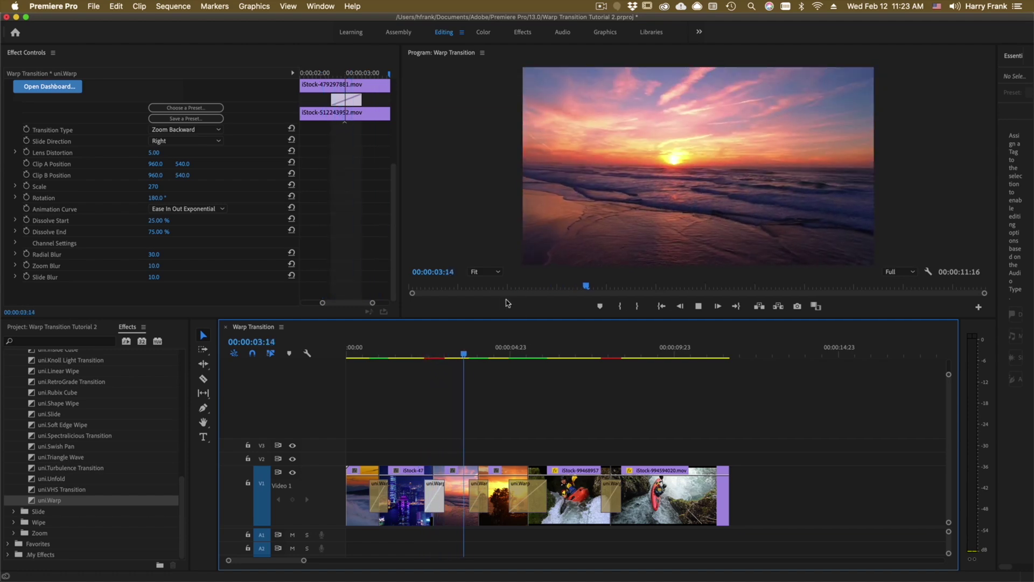
pyautogui.press('space')
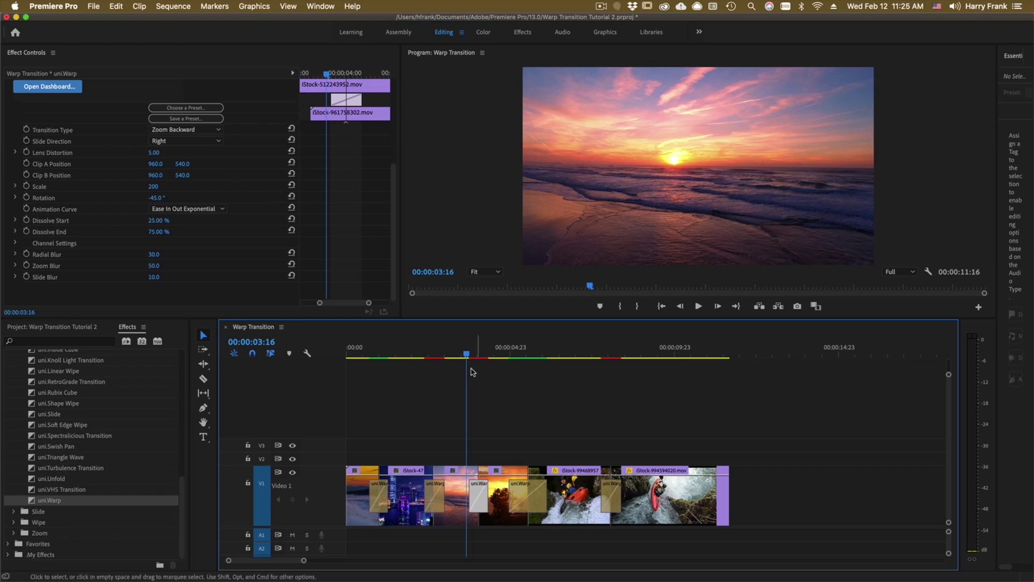
pyautogui.moveTo(468, 353); pyautogui.dragTo(469, 351)
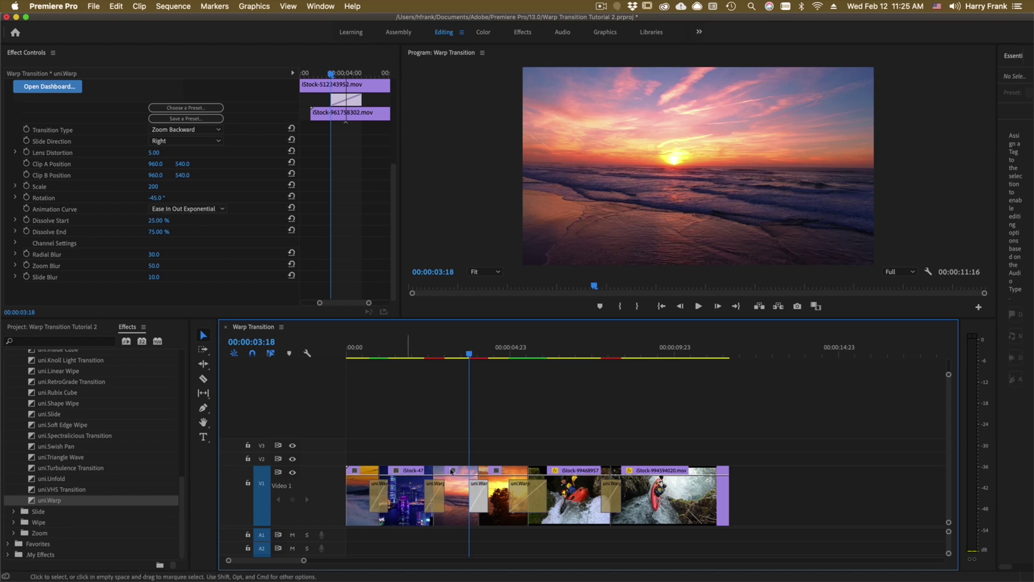
pyautogui.click(474, 354)
pyautogui.press('Right')
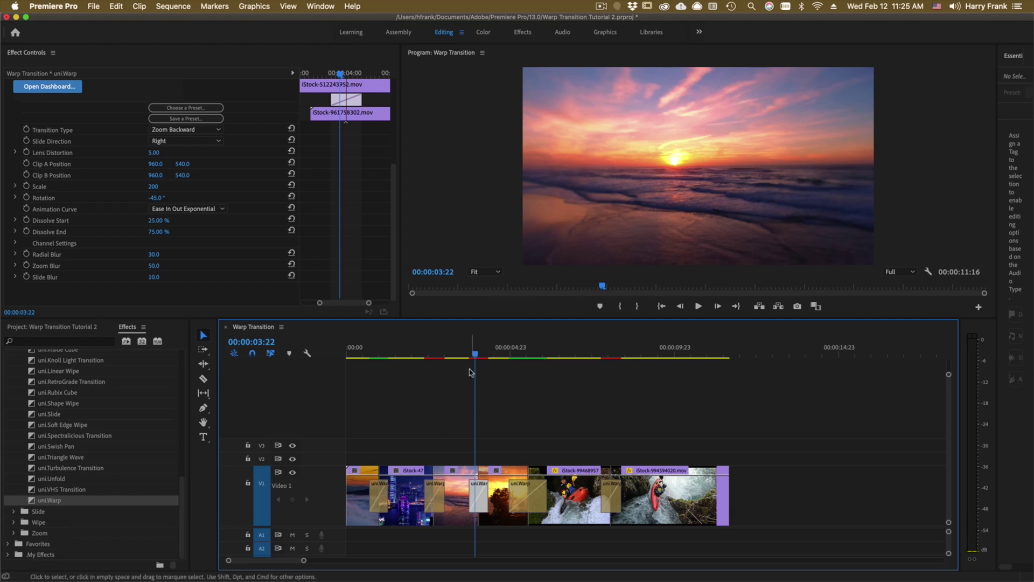
pyautogui.click(463, 354)
pyautogui.moveTo(463, 355); pyautogui.dragTo(486, 372)
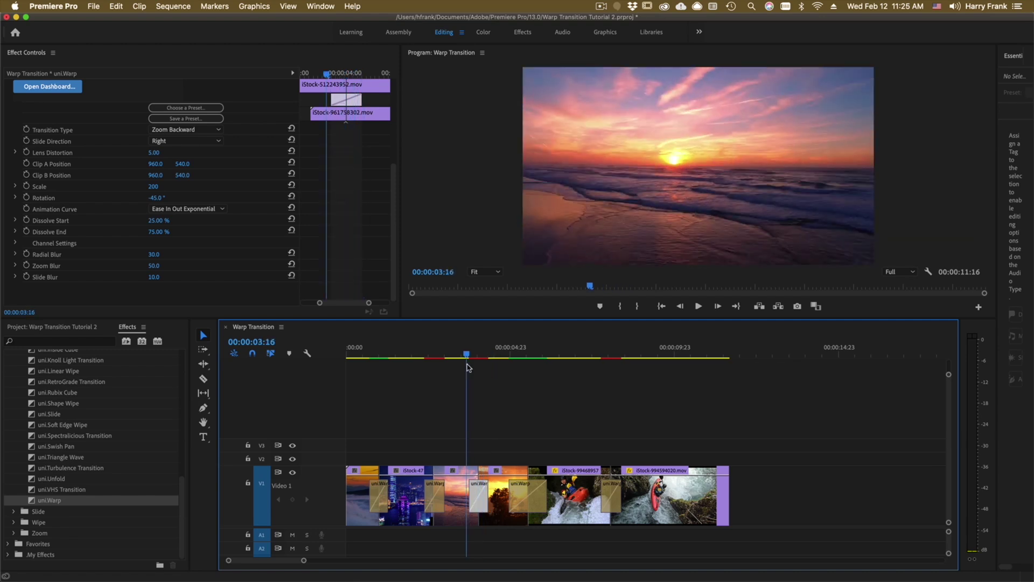
pyautogui.moveTo(467, 355); pyautogui.dragTo(480, 357)
pyautogui.press('Left')
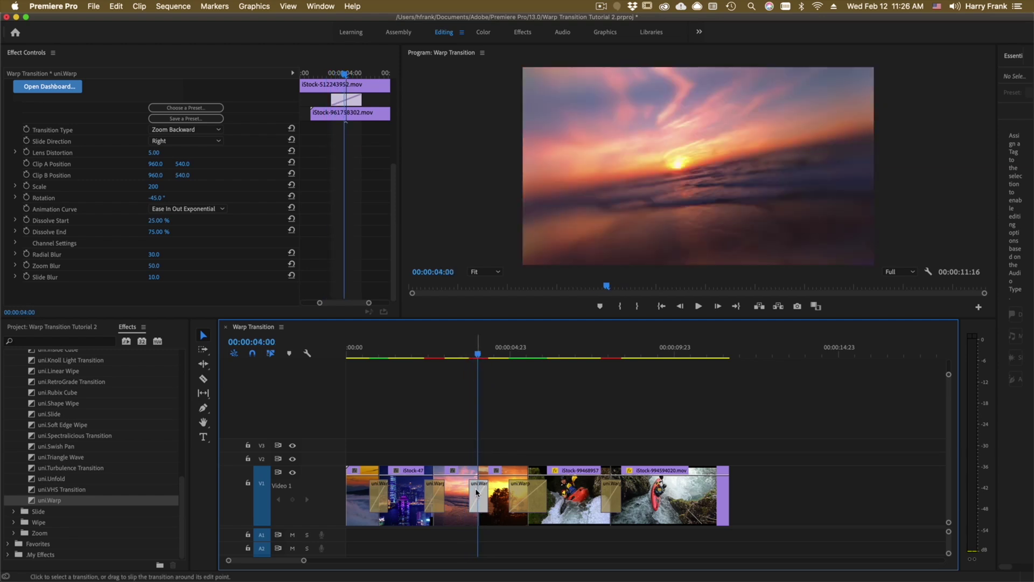
# Step: Set the sunset-to-palms warp's Transition Type to Zoom Forward and scrub into it
pyautogui.click(186, 130)
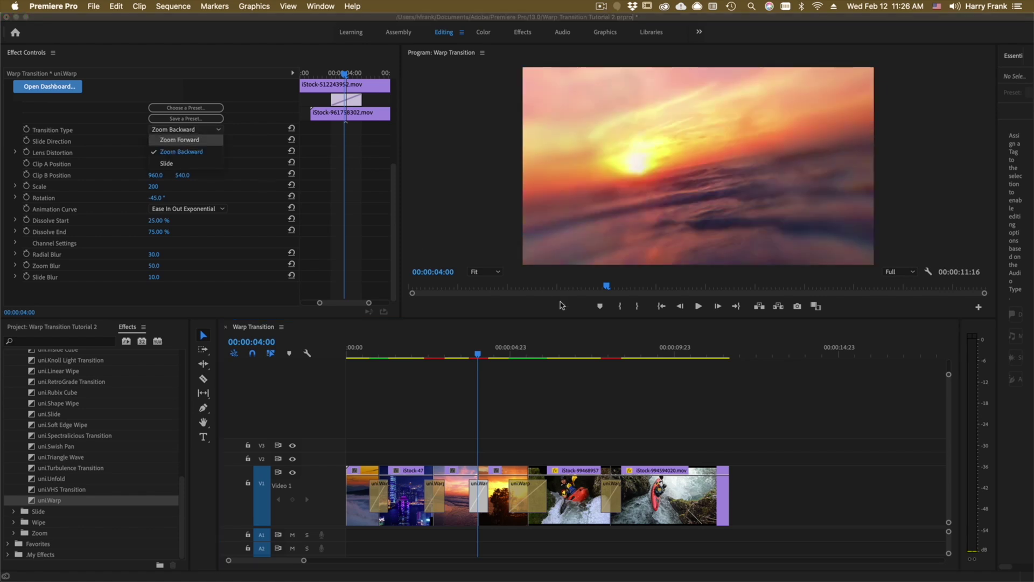
pyautogui.press('Return')
pyautogui.click(467, 356)
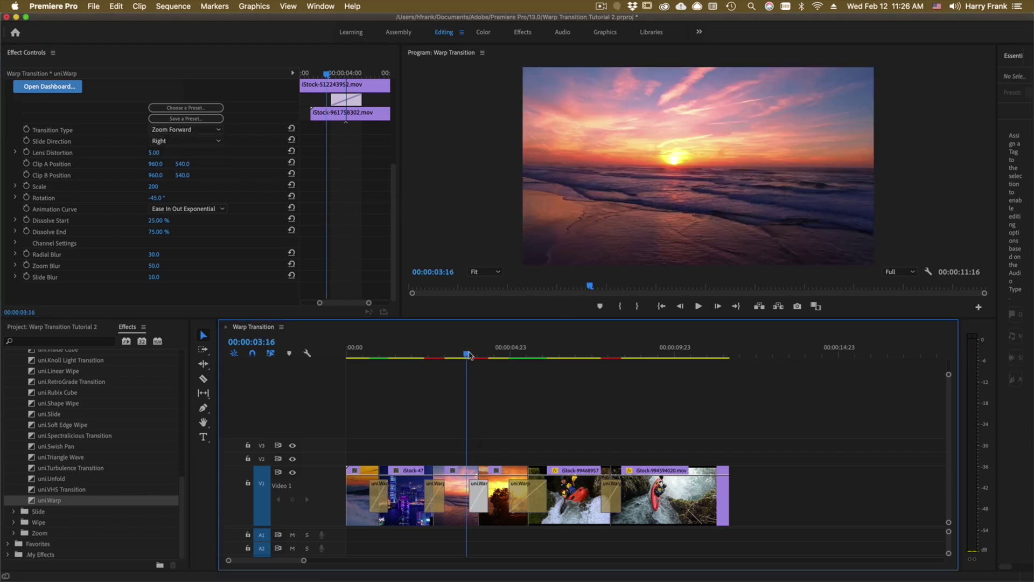
pyautogui.moveTo(469, 355); pyautogui.dragTo(470, 355)
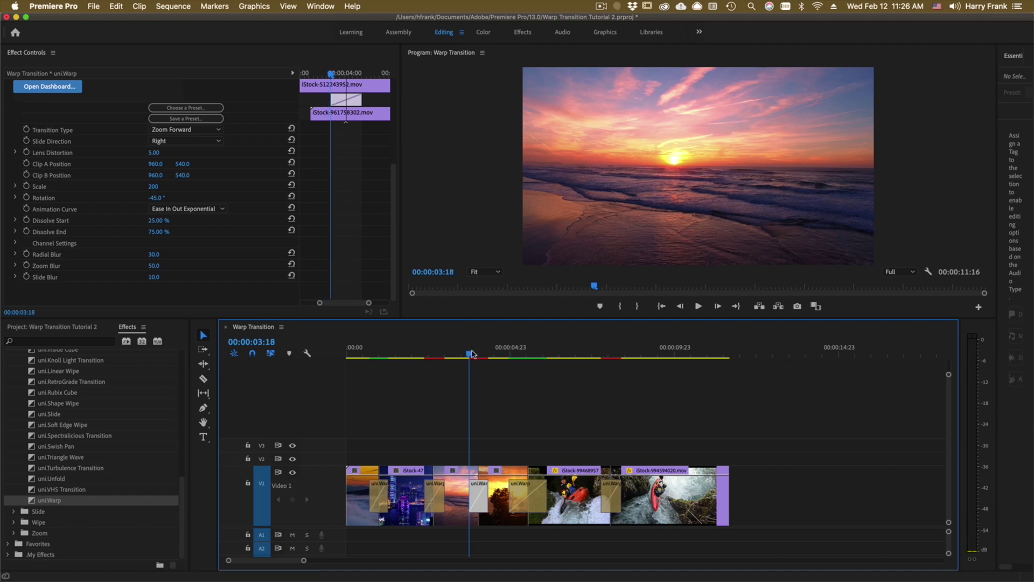
pyautogui.moveTo(472, 354); pyautogui.dragTo(479, 356)
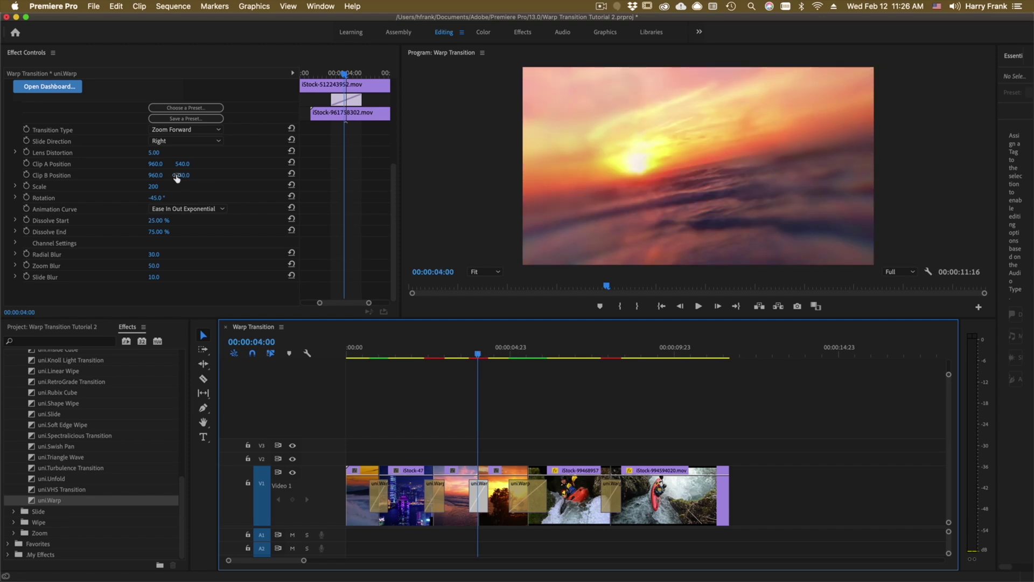
# Step: Scrub Clip A's Position X right, then back to about 2456, and review the transition
pyautogui.moveTo(155, 164); pyautogui.dragTo(283, 164)
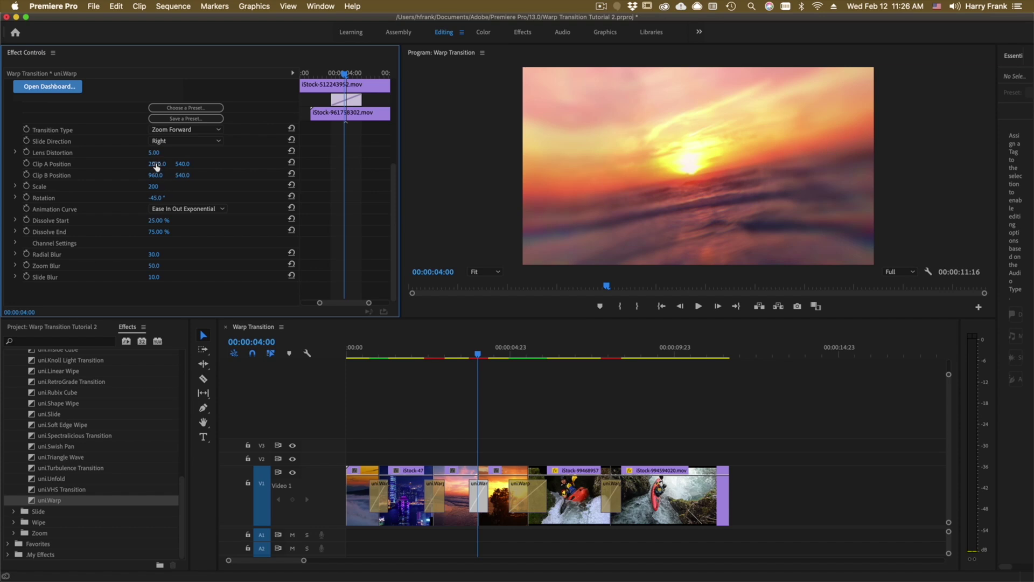
pyautogui.moveTo(157, 164); pyautogui.dragTo(132, 164)
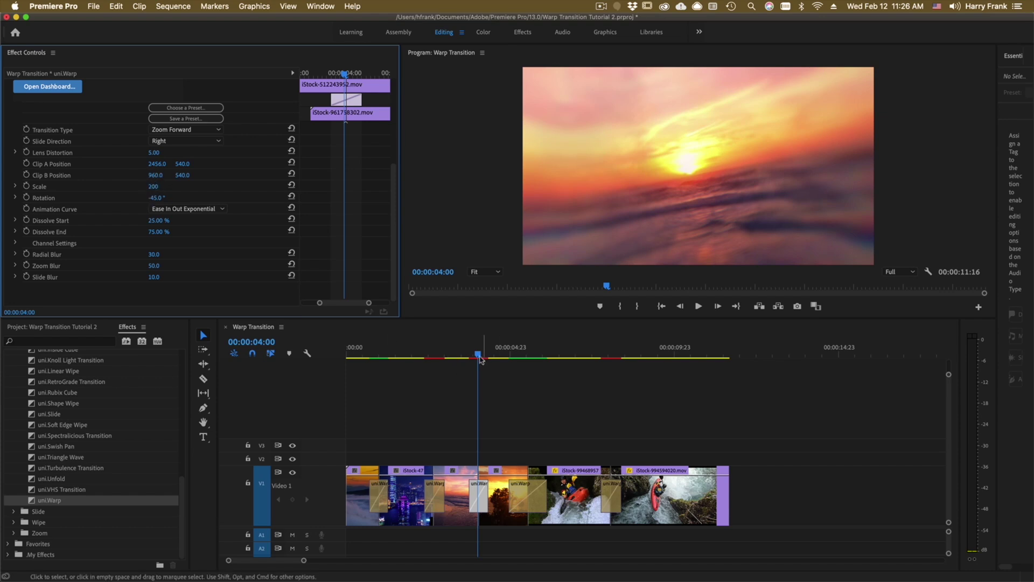
pyautogui.moveTo(478, 354); pyautogui.dragTo(469, 357)
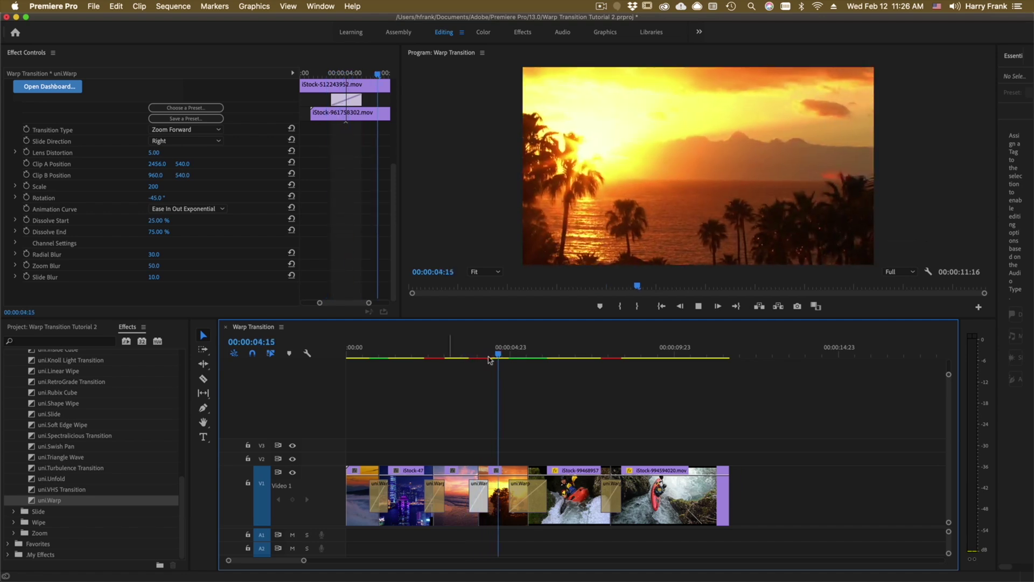
pyautogui.moveTo(492, 356)
pyautogui.mouseDown()
pyautogui.moveTo(470, 358)
pyautogui.moveTo(480, 360)
pyautogui.mouseUp()
# Step: Enter 2100 as Clip A's Position X and preview from before the transition
pyautogui.click(160, 163)
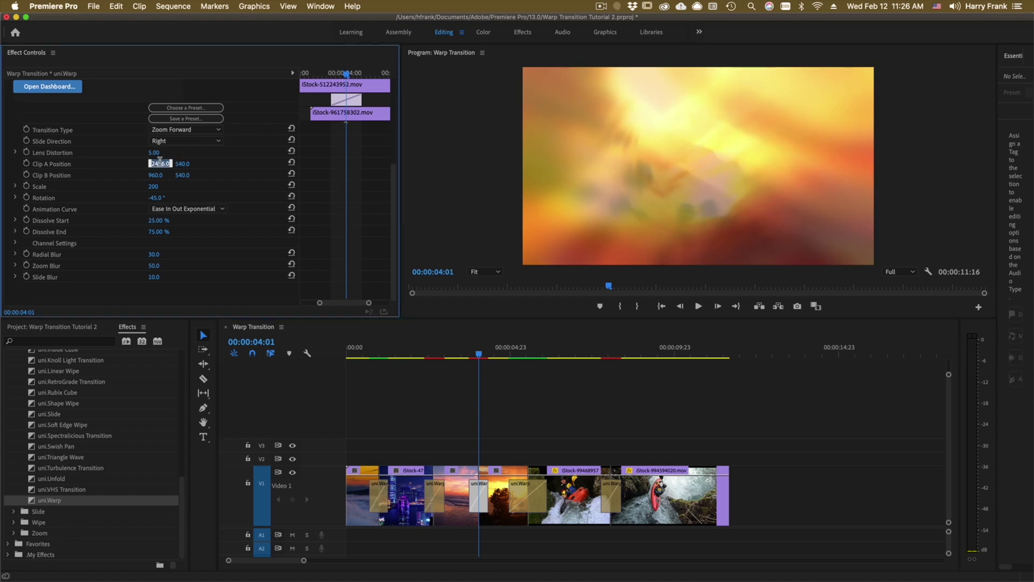
pyautogui.write('3')
pyautogui.write('100')
pyautogui.press('Return')
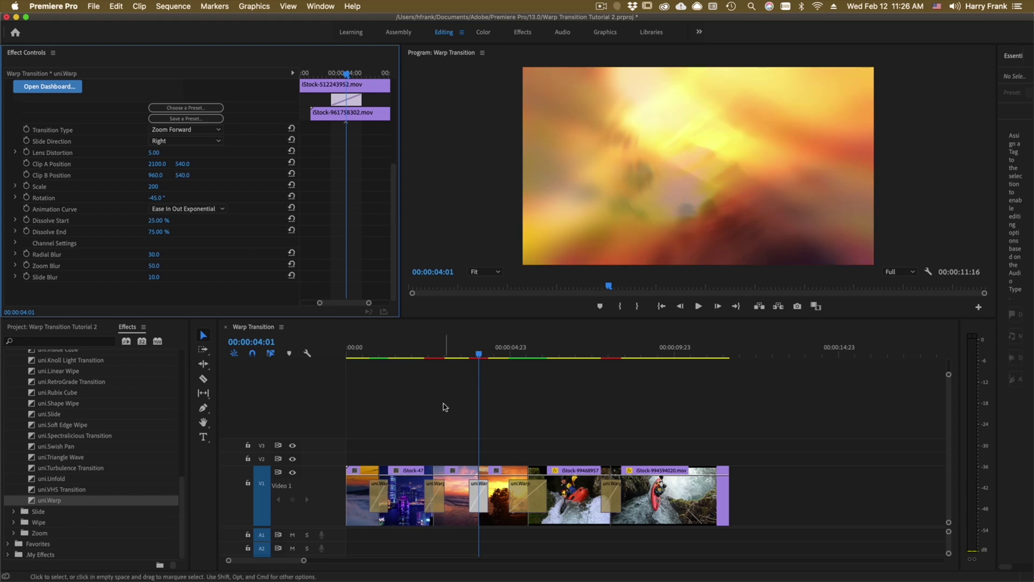
pyautogui.click(469, 351)
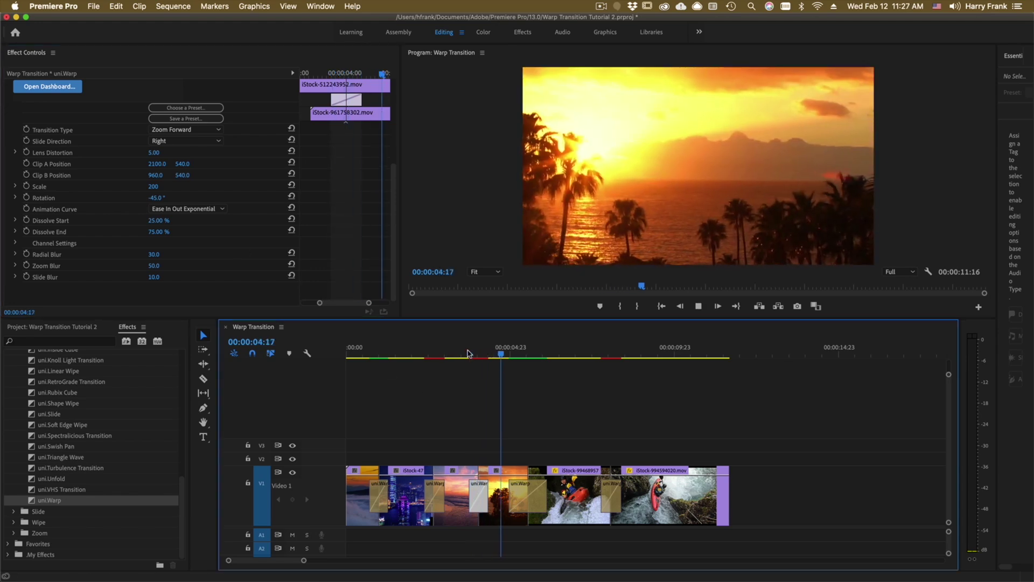
pyautogui.click(468, 354)
# Step: Scrub through the sunset-to-palms warp, lowering Dissolve Start and checking the blend
pyautogui.moveTo(470, 356); pyautogui.dragTo(489, 355)
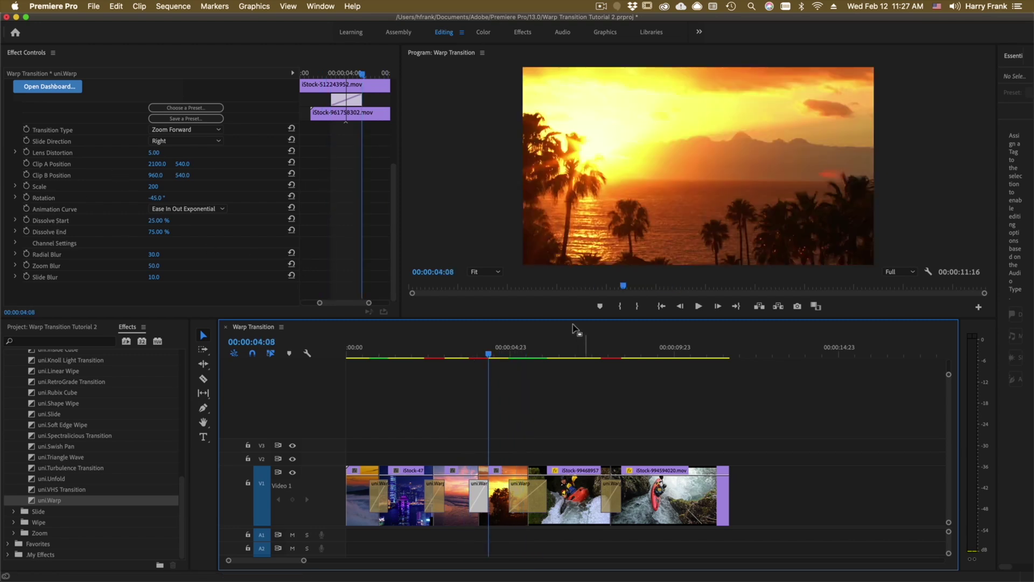
pyautogui.press('space')
pyautogui.press('space')
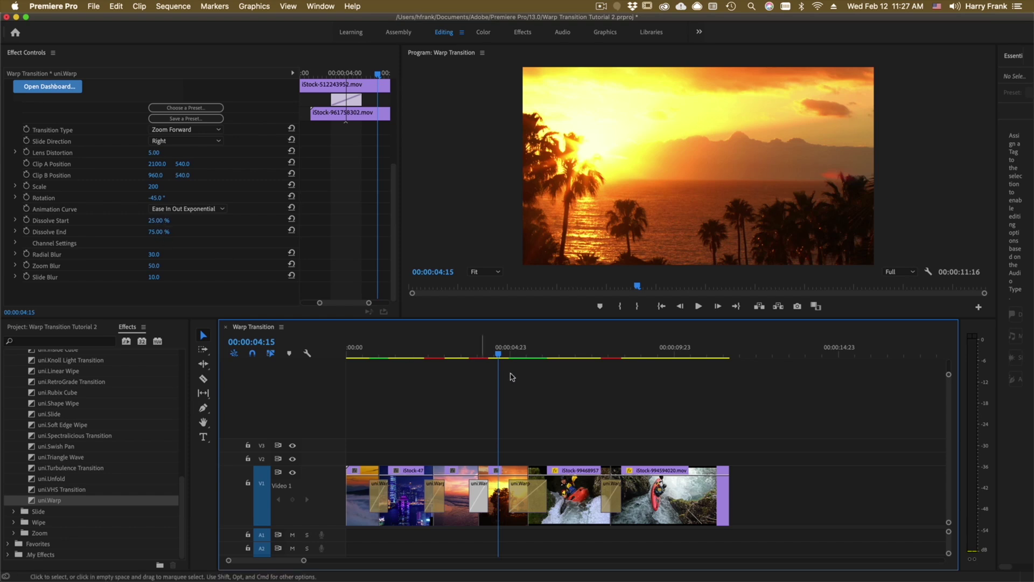
pyautogui.moveTo(499, 354)
pyautogui.mouseDown()
pyautogui.moveTo(538, 376)
pyautogui.moveTo(512, 368)
pyautogui.moveTo(510, 356)
pyautogui.mouseUp()
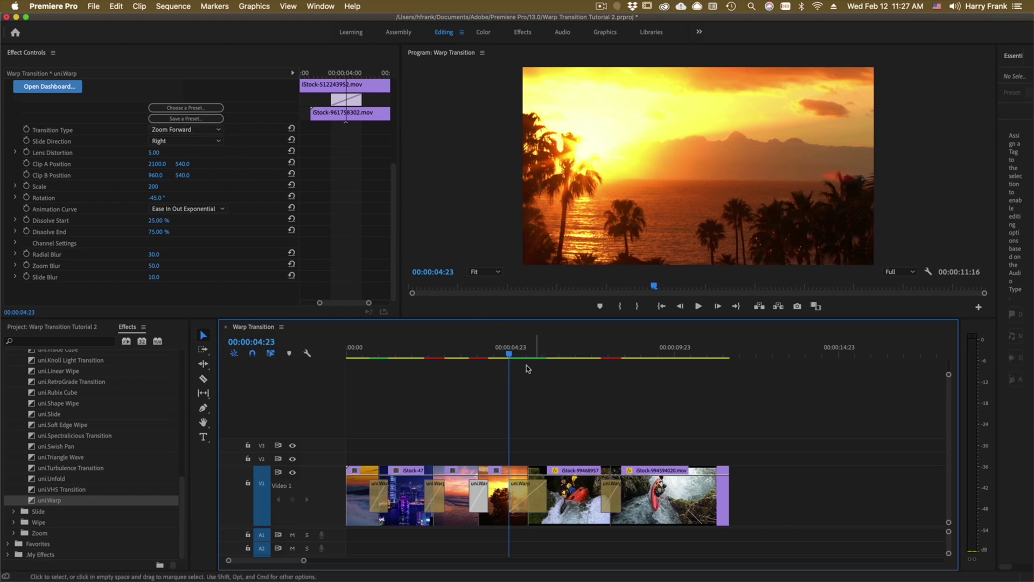
pyautogui.click(511, 357)
pyautogui.moveTo(512, 357)
pyautogui.mouseDown()
pyautogui.moveTo(528, 369)
pyautogui.moveTo(505, 362)
pyautogui.mouseUp()
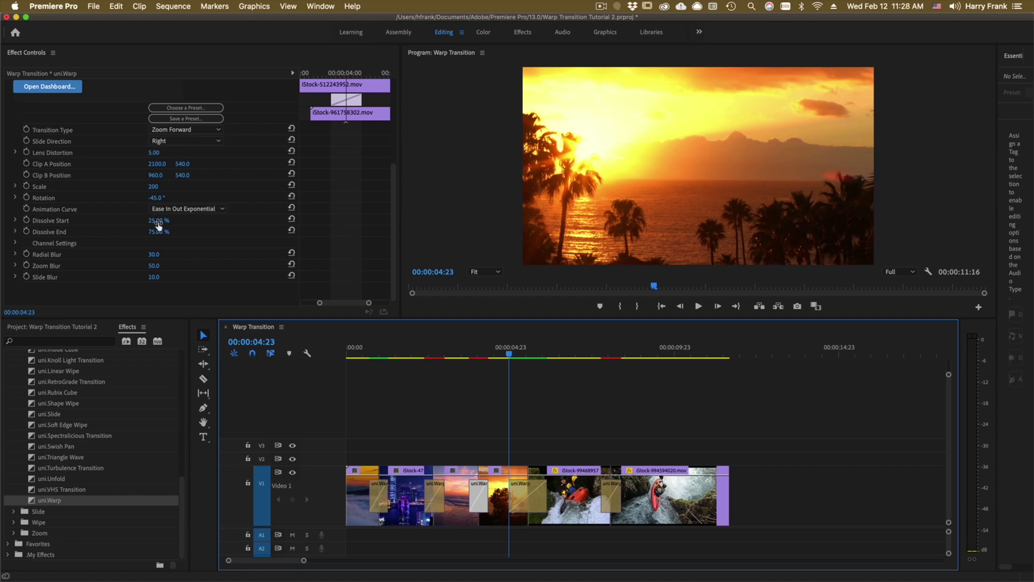
pyautogui.moveTo(158, 225); pyautogui.dragTo(155, 223)
pyautogui.click(503, 357)
pyautogui.moveTo(503, 356); pyautogui.dragTo(535, 359)
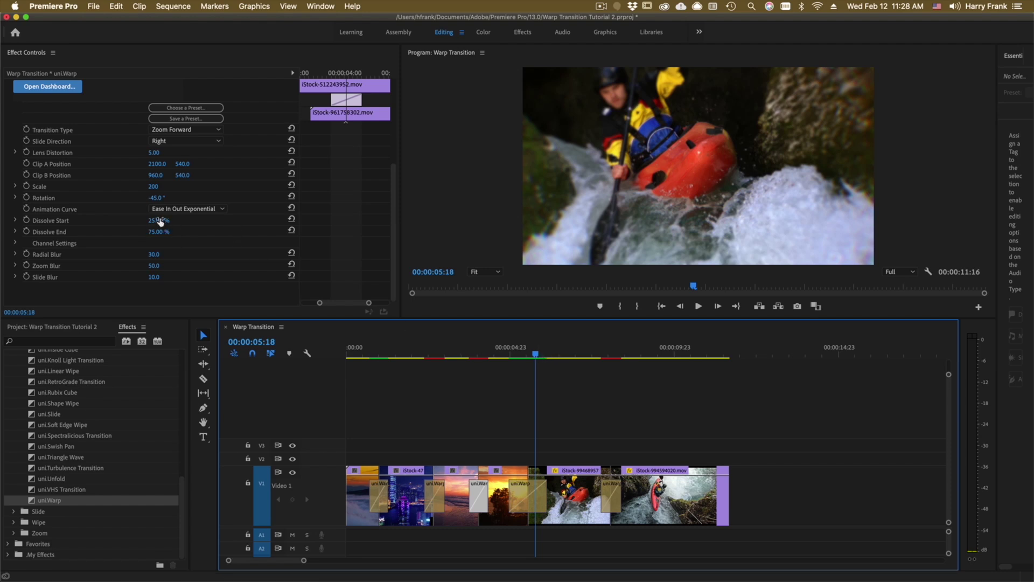
# Step: Set Dissolve Start 0 and Dissolve End 100, then preview the dissolve
pyautogui.click(160, 220)
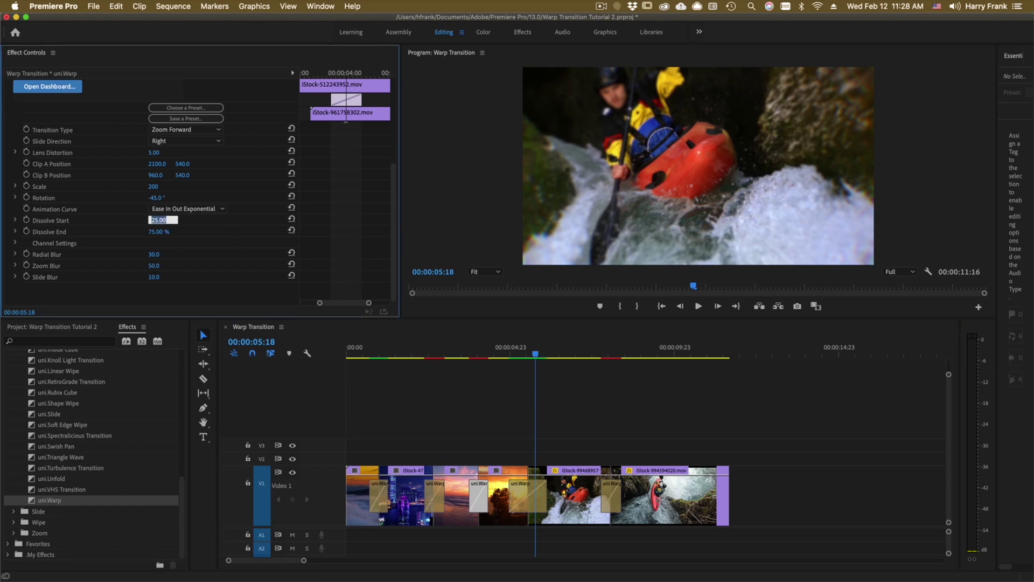
pyautogui.write('0')
pyautogui.press('Tab')
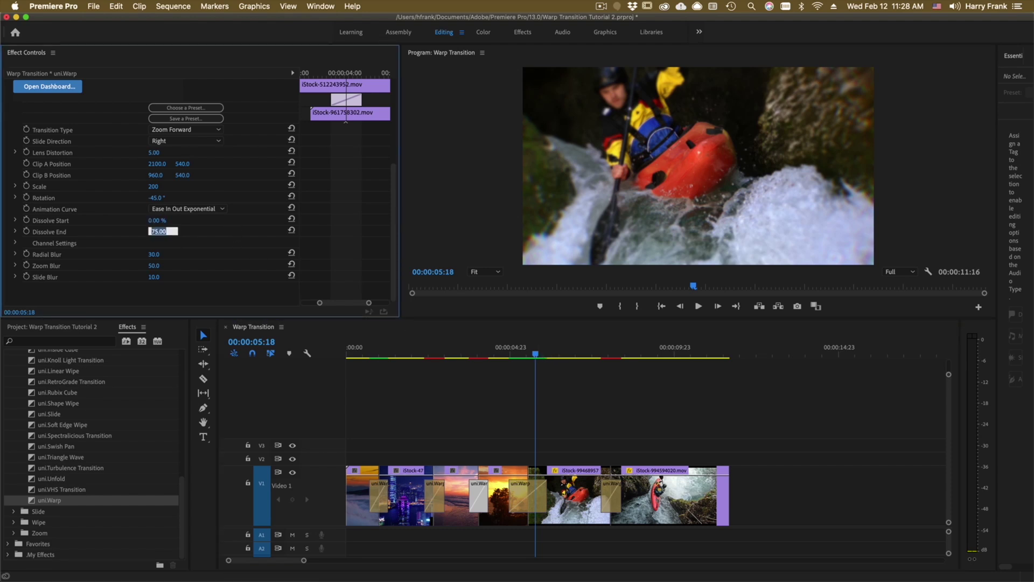
pyautogui.write('100')
pyautogui.press('Return')
pyautogui.click(503, 354)
pyautogui.press('space')
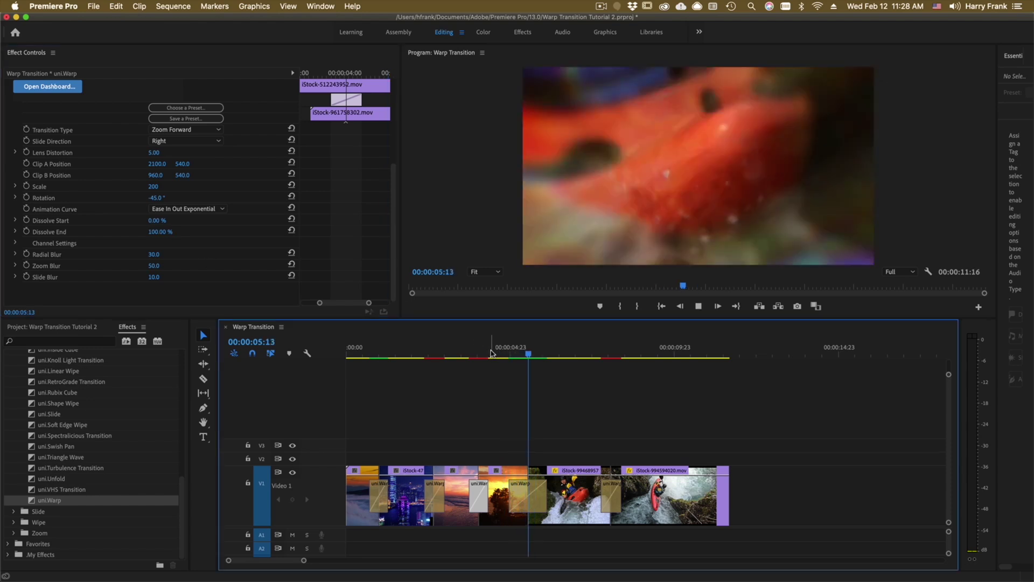
pyautogui.press('space')
pyautogui.click(523, 356)
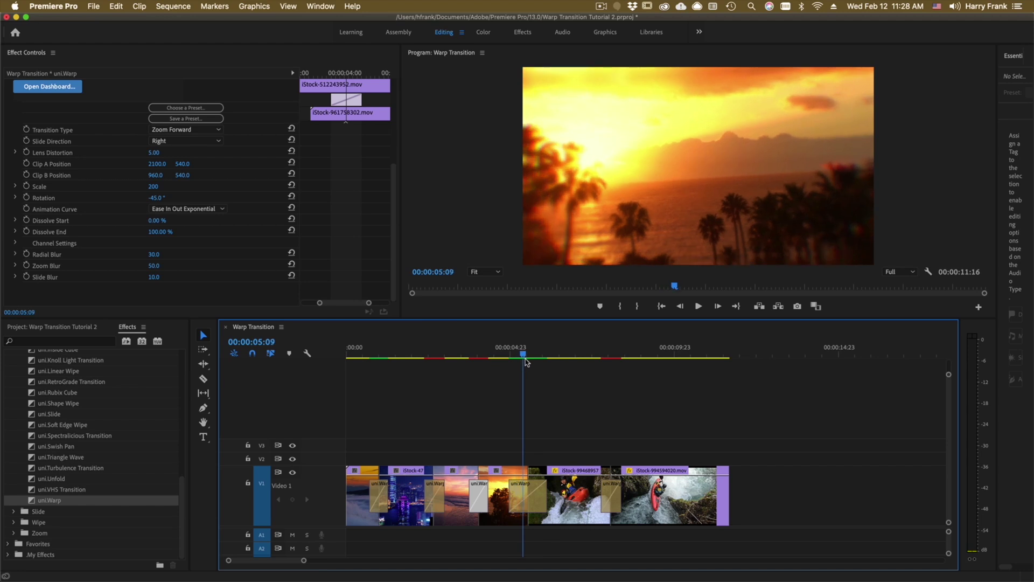
pyautogui.moveTo(526, 362)
pyautogui.mouseDown()
pyautogui.moveTo(536, 364)
pyautogui.moveTo(516, 364)
pyautogui.mouseUp()
# Step: Change the dissolve to start at 40% and end at 60%
pyautogui.click(155, 221)
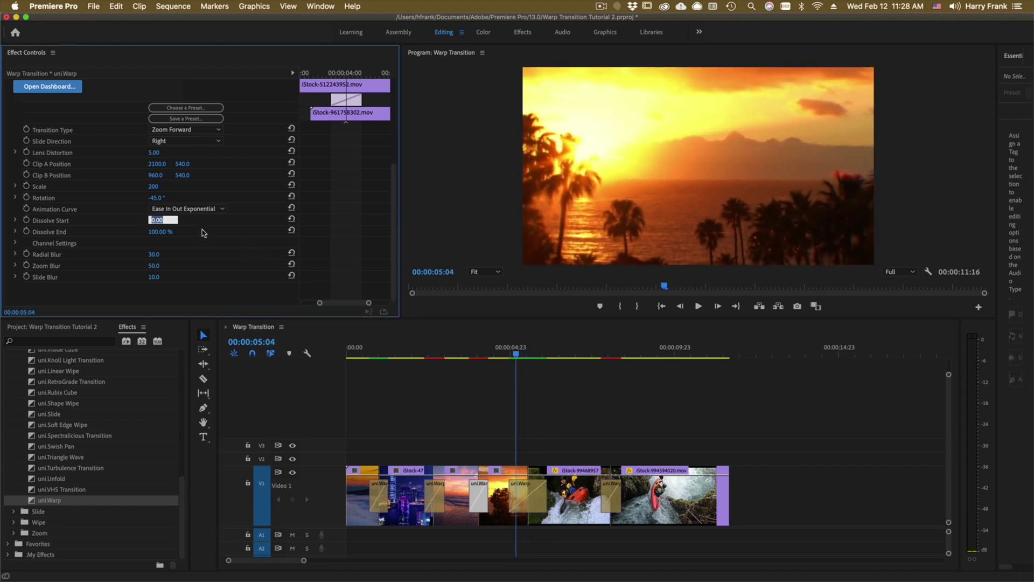
pyautogui.write('4')
pyautogui.write('0')
pyautogui.press('Tab')
pyautogui.write('60')
pyautogui.press('Return')
pyautogui.moveTo(512, 353); pyautogui.dragTo(534, 366)
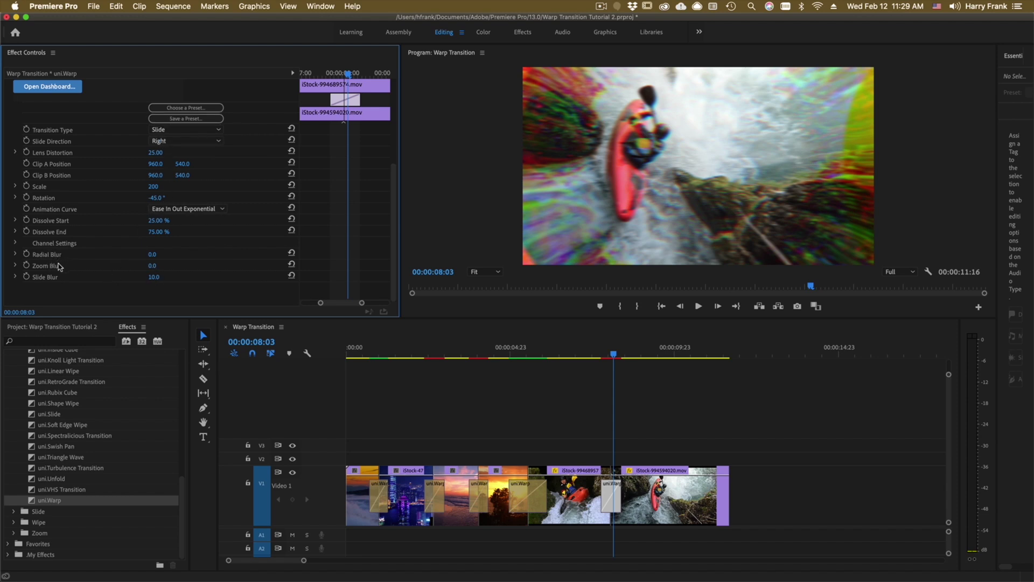
# Step: Raise the kayak Warp transition's Slide Blur from 10 to 50
pyautogui.click(606, 353)
pyautogui.moveTo(606, 353); pyautogui.dragTo(610, 354)
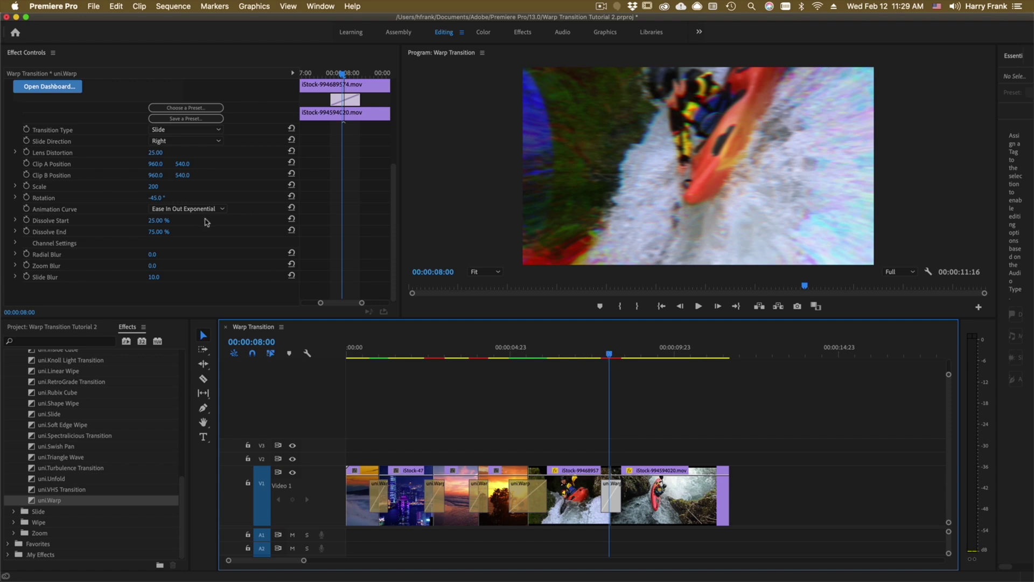
pyautogui.moveTo(154, 277); pyautogui.dragTo(187, 277)
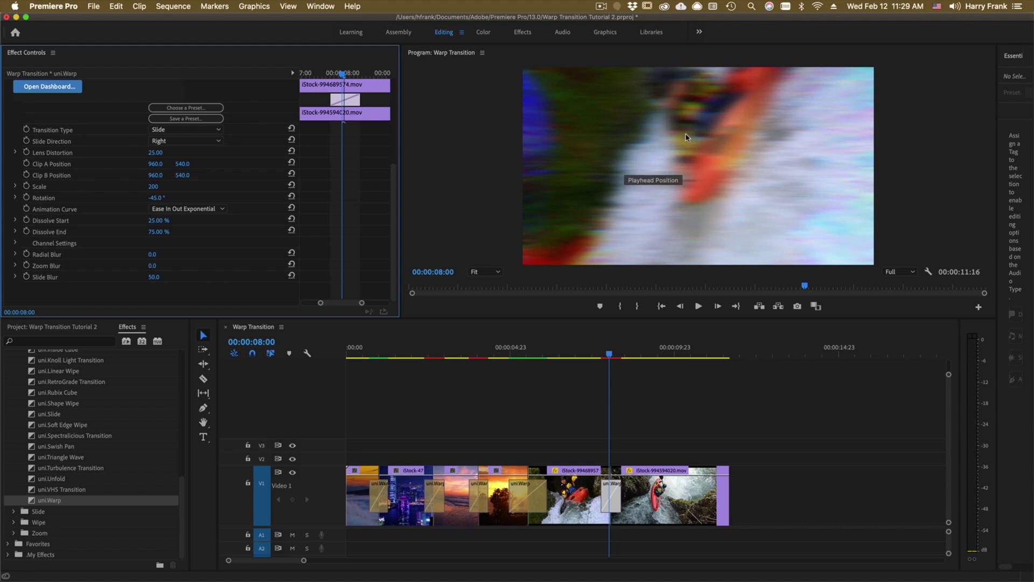
# Step: Play the kayak transition to preview the stronger blur, then return to the sunset clip
pyautogui.click(599, 351)
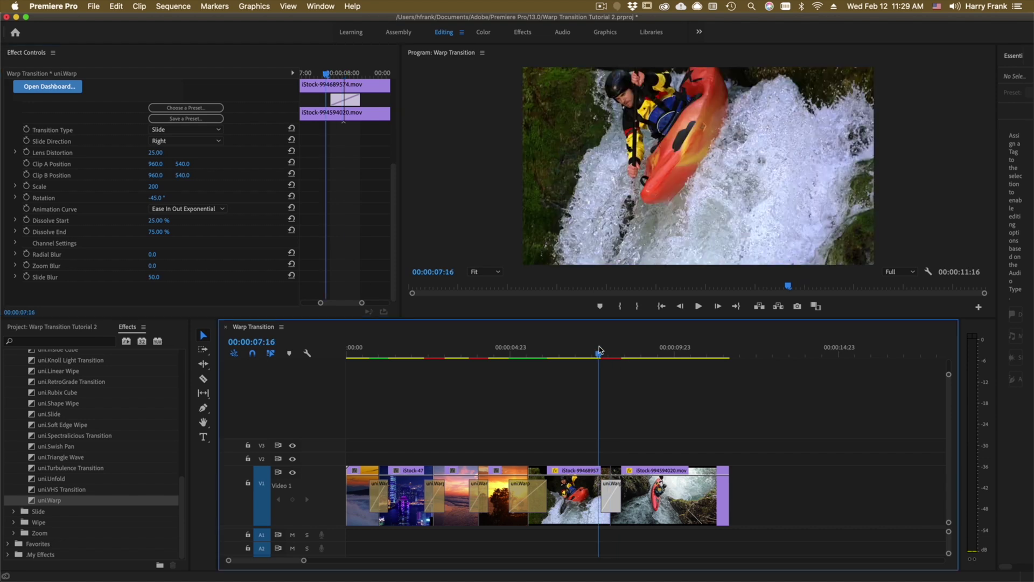
pyautogui.press('space')
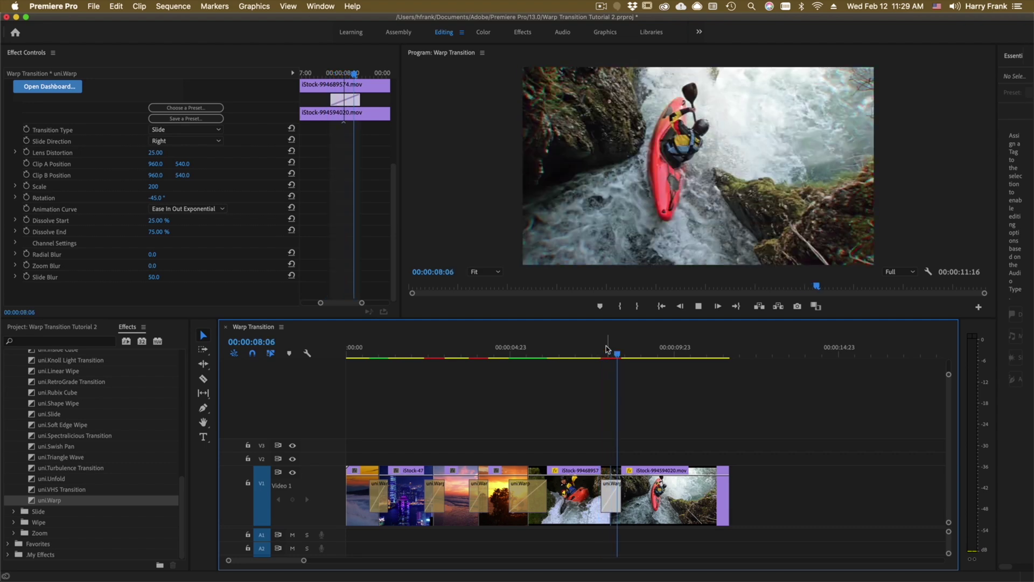
pyautogui.click(499, 350)
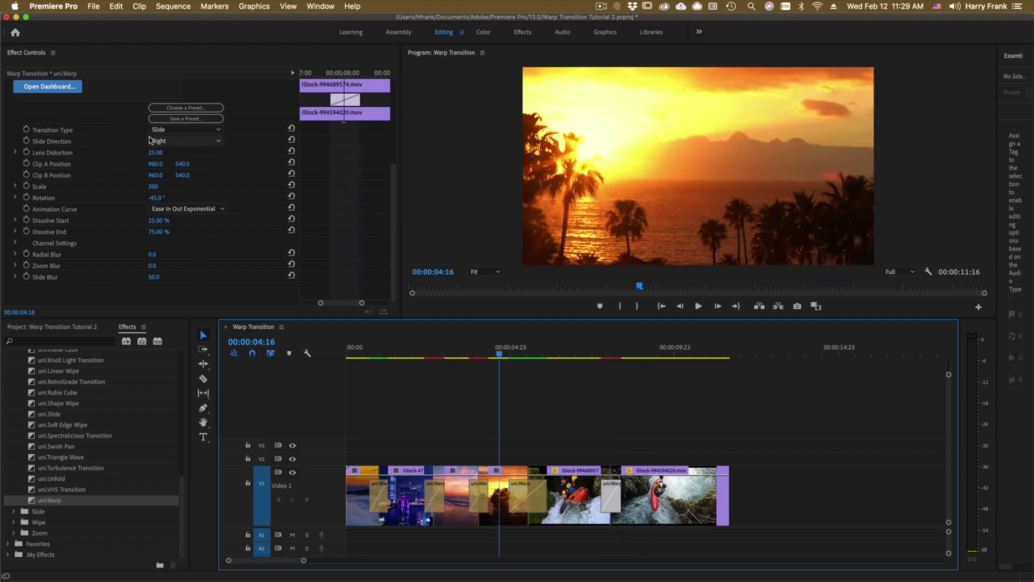
# Step: Browse the uni.Warp presets down to the Zoom Backward and Zoom Forward tiles
pyautogui.click(188, 108)
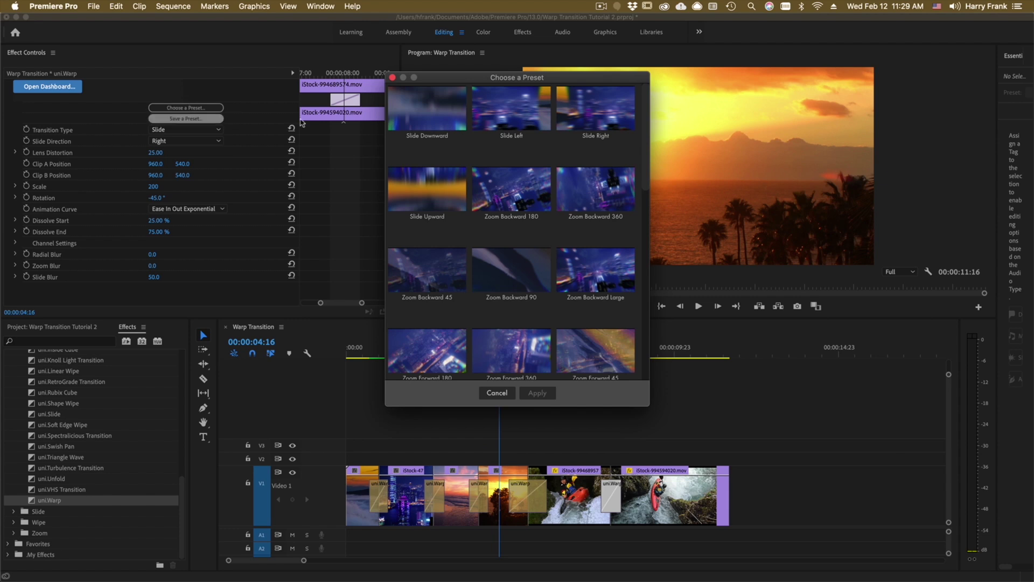
pyautogui.moveTo(541, 263)
pyautogui.scroll(-4, 550, 265)
pyautogui.moveTo(504, 236)
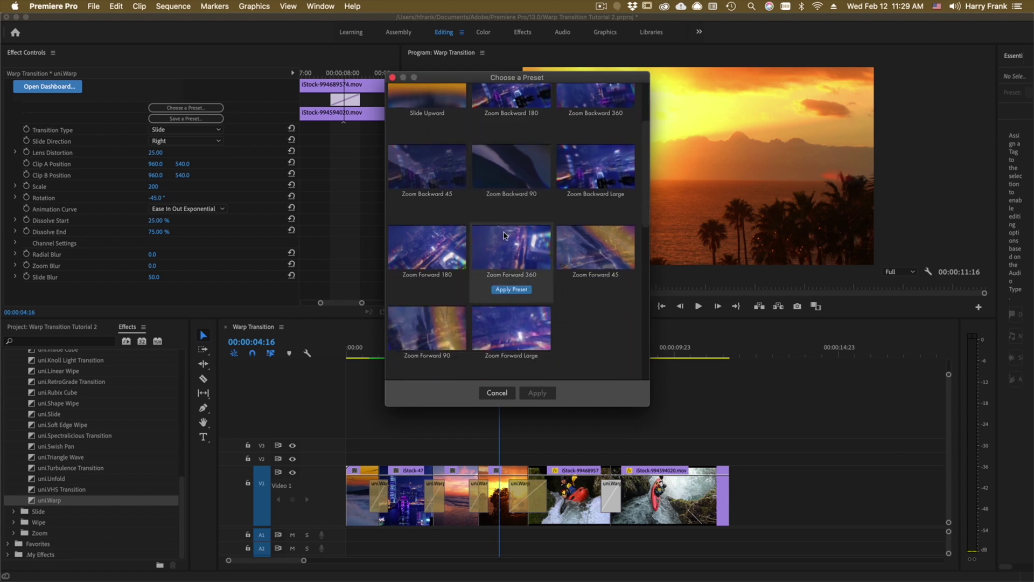
pyautogui.moveTo(532, 329)
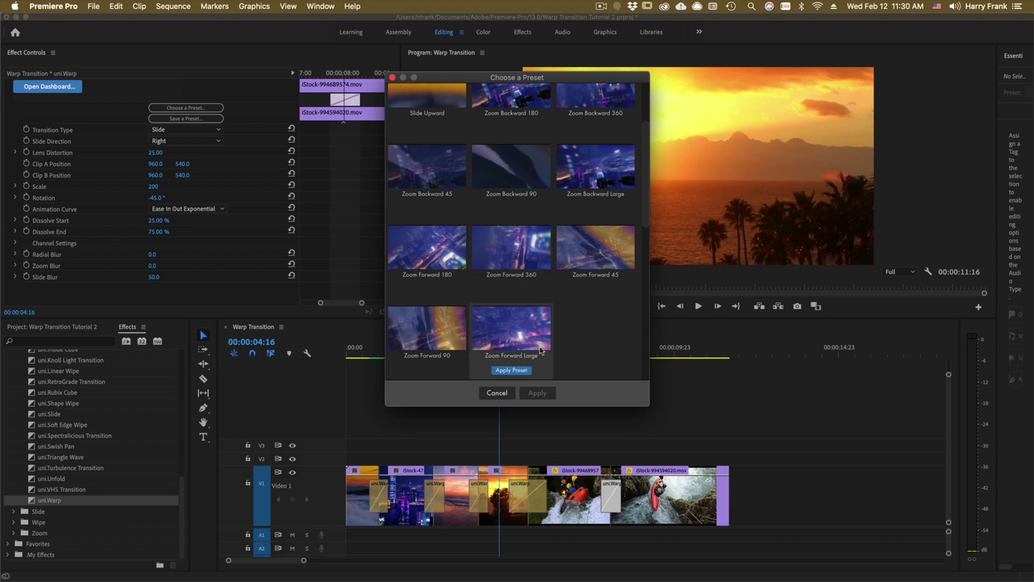